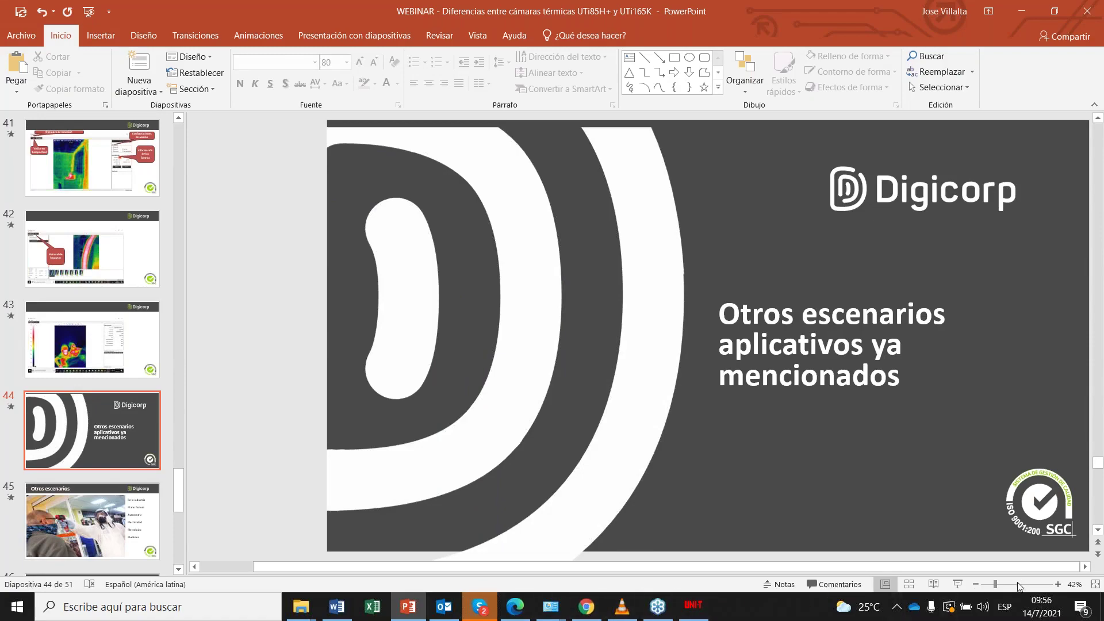
- Minimise the presentation, move the UTi85H+ and UTi165K shortcuts to the empty middle of the desktop, and place DF7-SCAPC-G beside Correo1
left_click(408, 607)
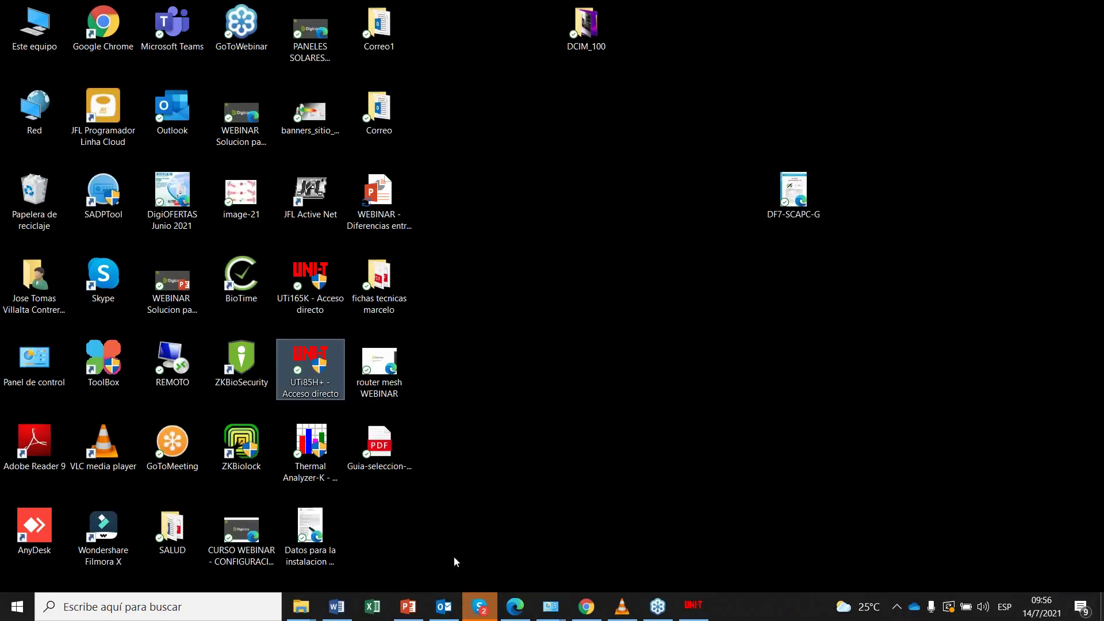
left_click_drag(343, 380, 612, 293)
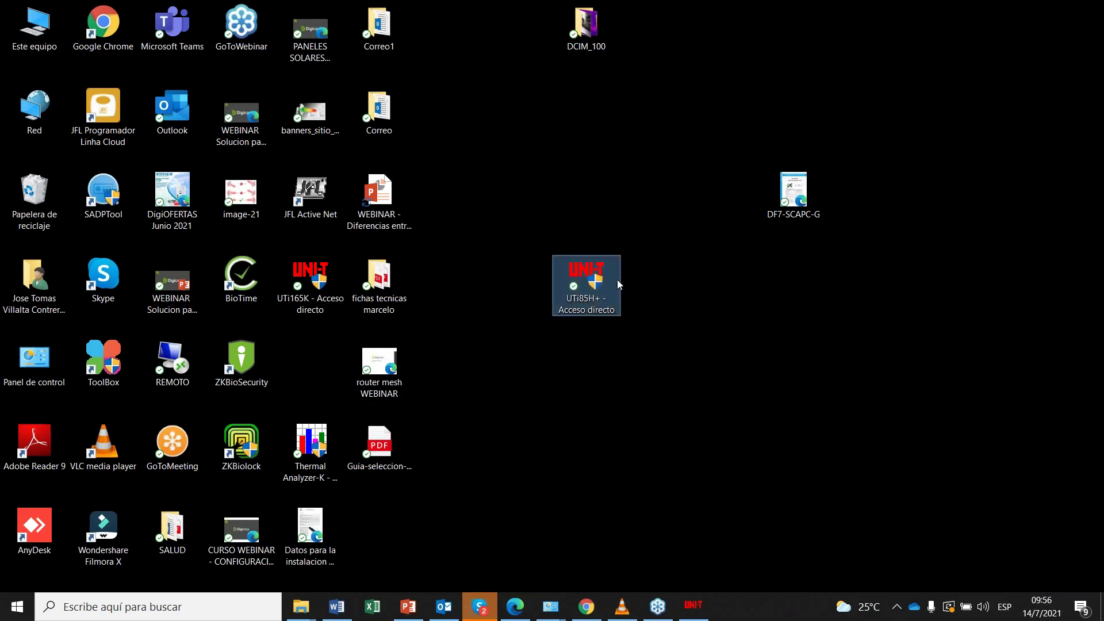
left_click_drag(322, 279, 733, 294)
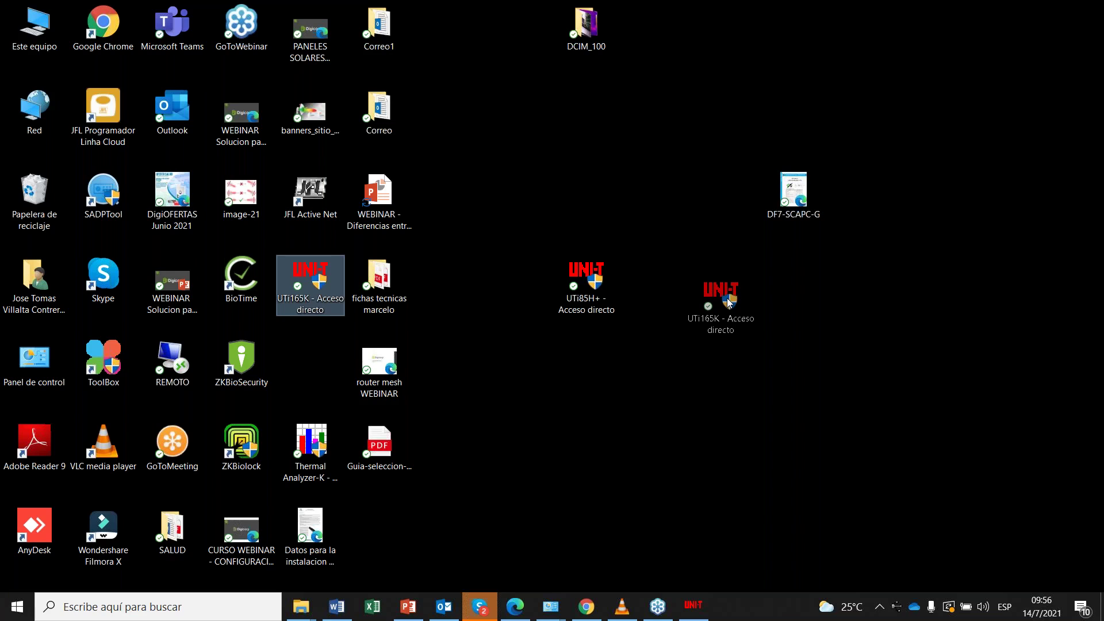
mouse_move(727, 298)
left_mouse_down()
mouse_move(747, 242)
mouse_move(697, 274)
mouse_move(709, 299)
mouse_move(788, 282)
mouse_move(720, 277)
left_mouse_up()
left_click(851, 329)
left_click_drag(796, 192, 478, 30)
left_click(947, 248)
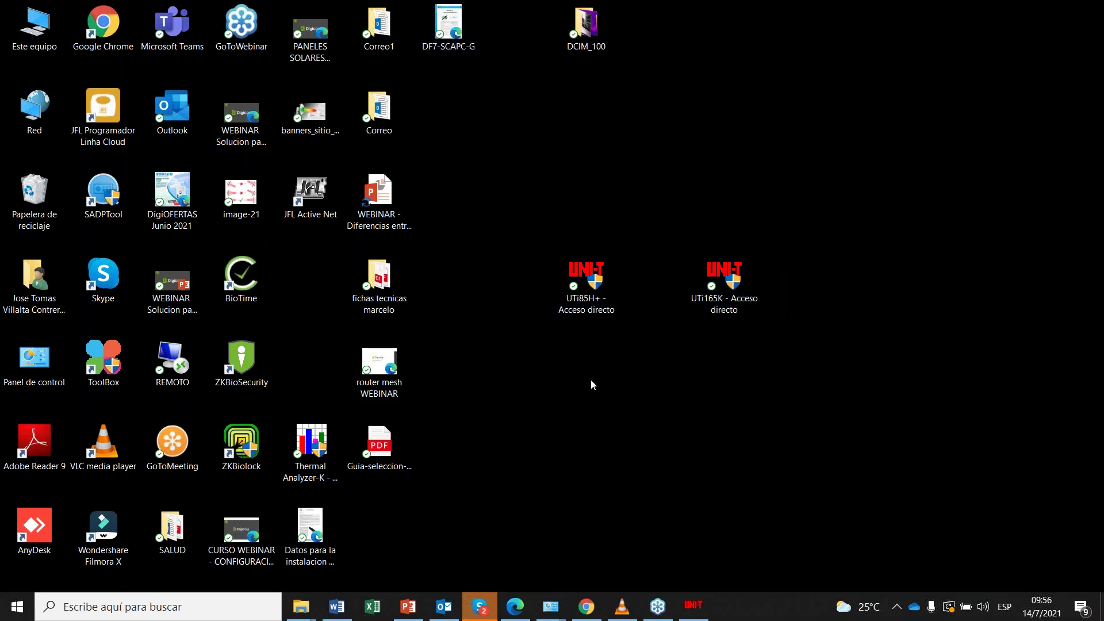
left_click(697, 611)
left_click(697, 610)
left_click(697, 611)
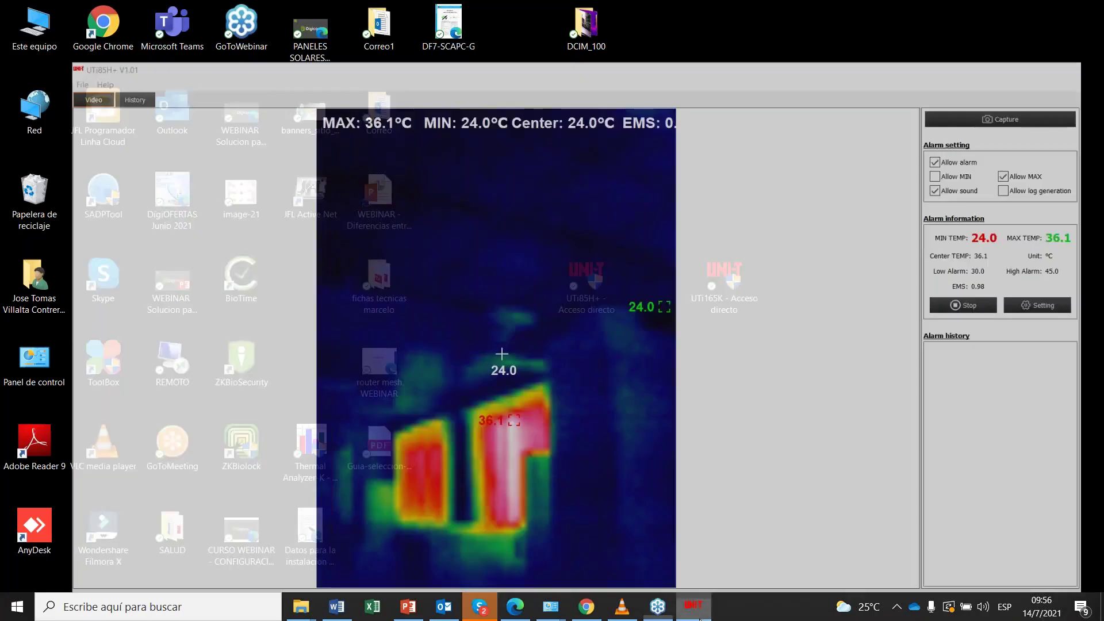
left_click(697, 611)
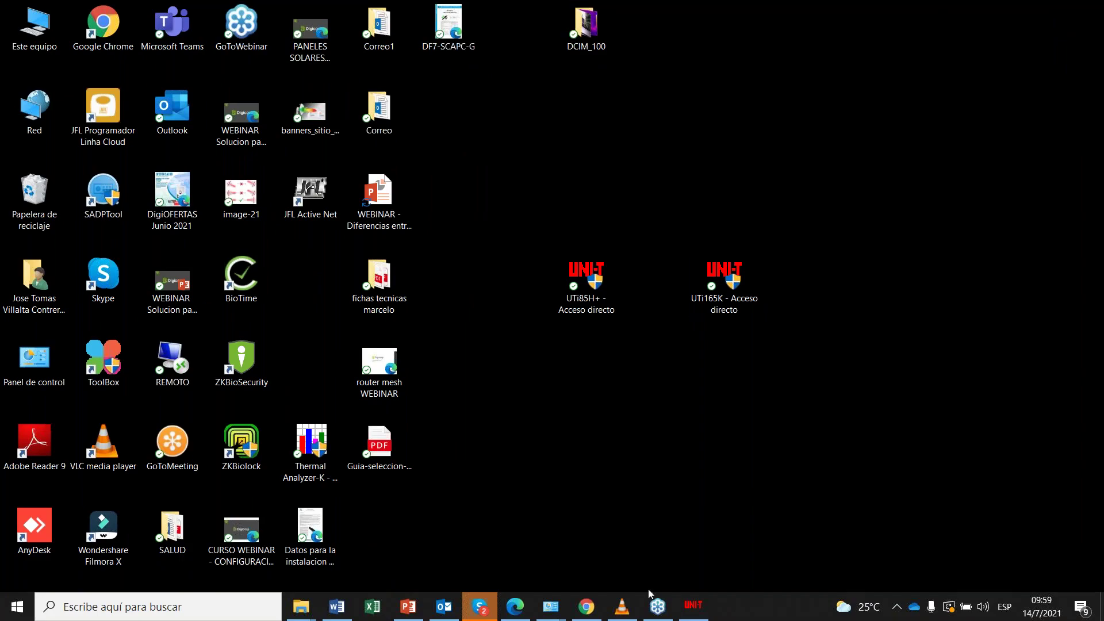
- Close the running UTi85H+ program and relaunch it from its desktop shortcut
left_click(693, 605)
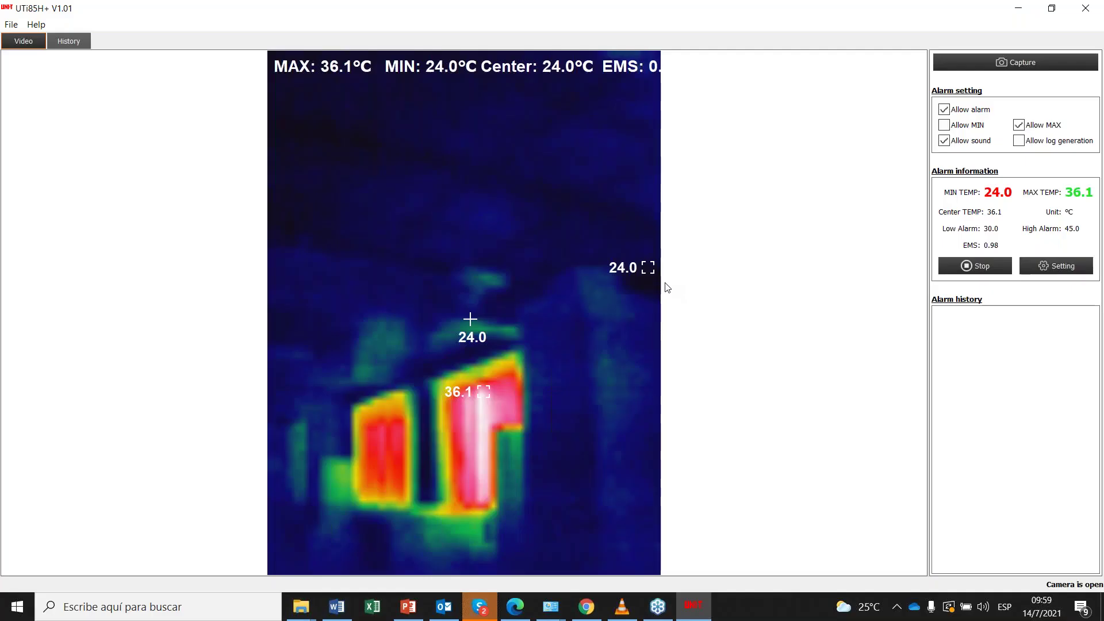
left_click(7, 25)
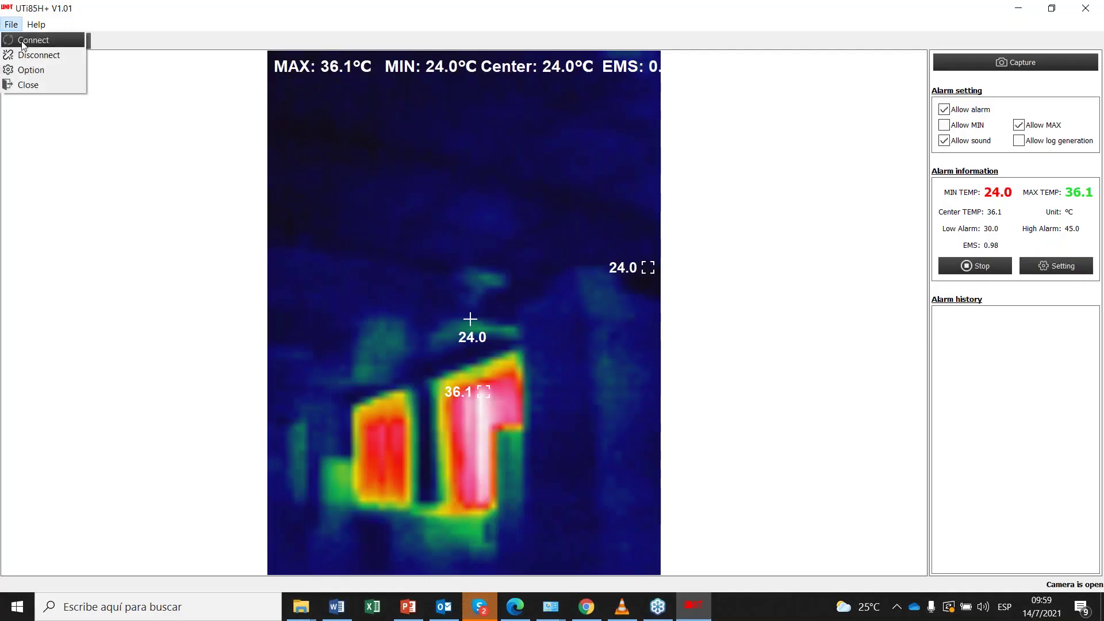
left_click(30, 85)
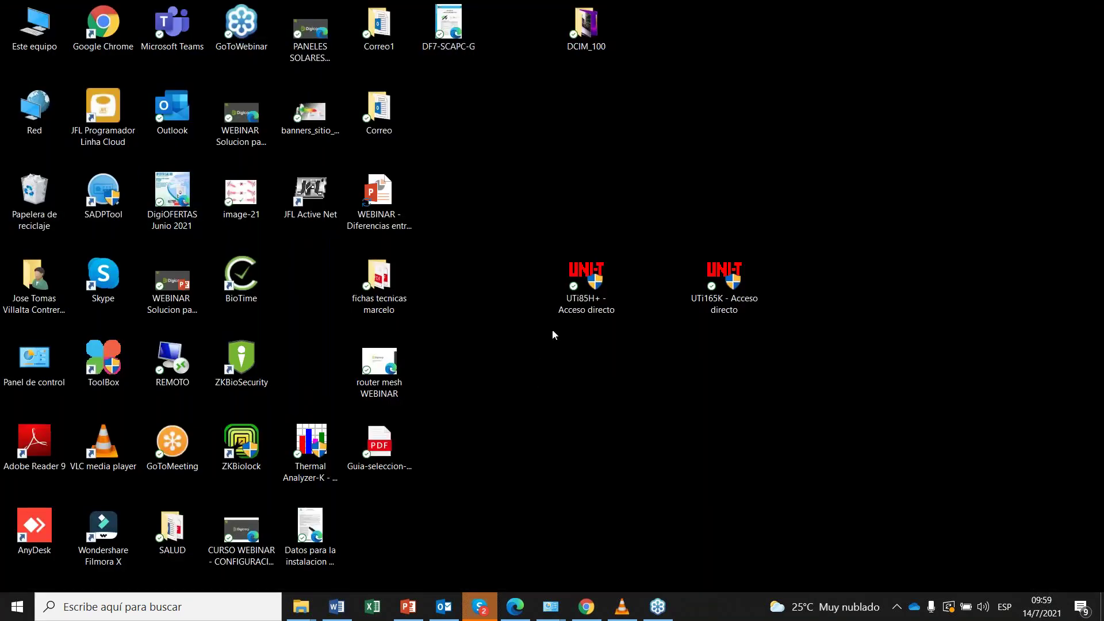
double_click(586, 282)
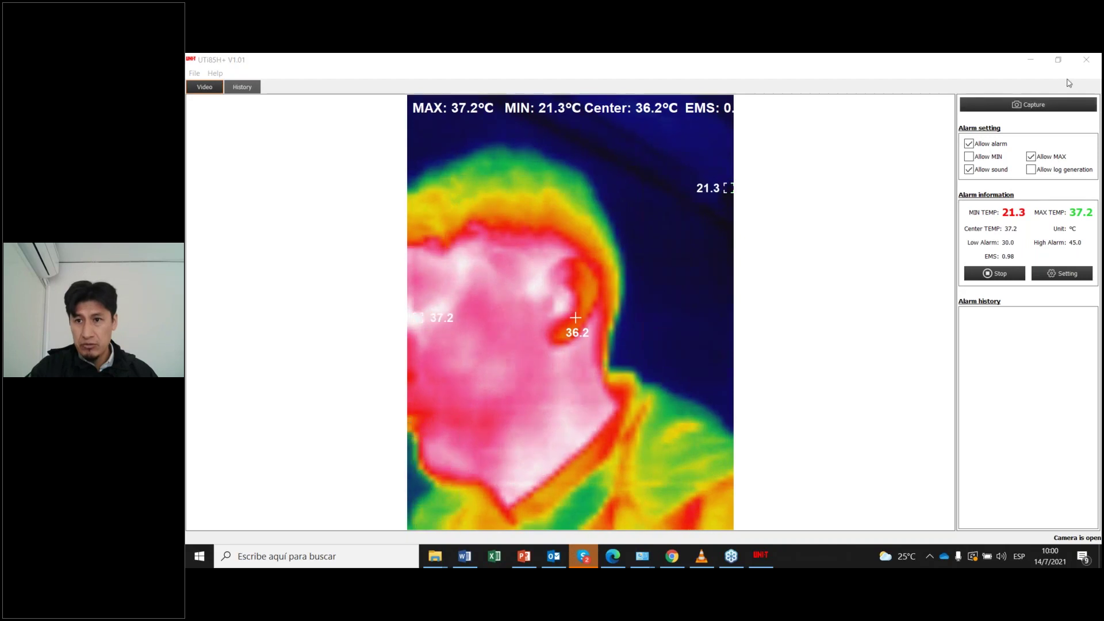
- Examine the minimum-temperature alarm option and the low alarm, high alarm and EMS parameters without changing them
left_click(970, 160)
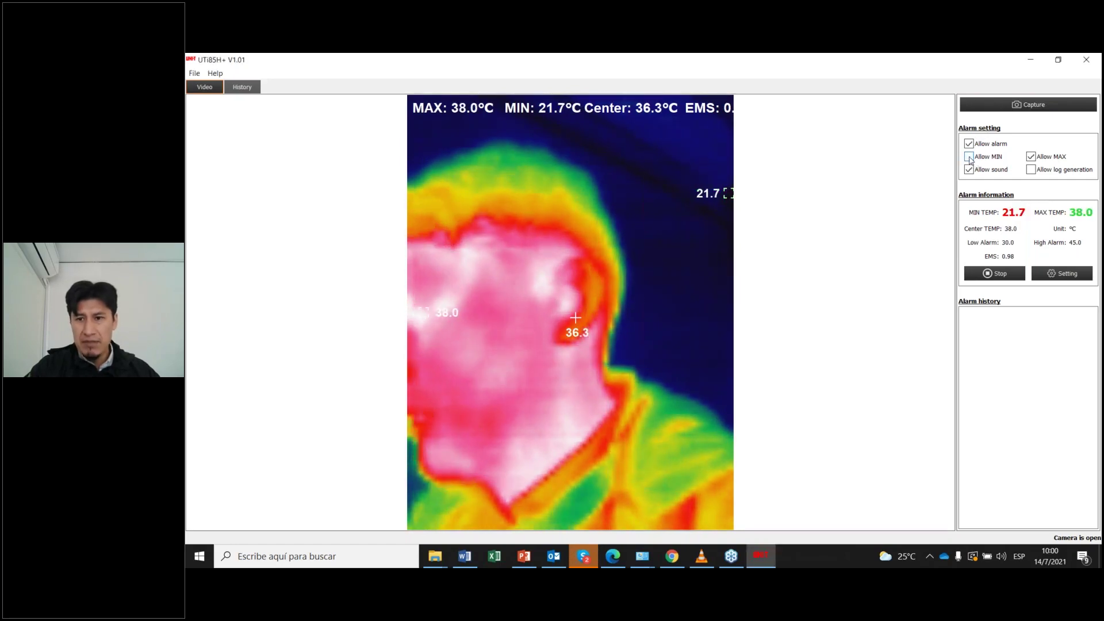
left_click(970, 159)
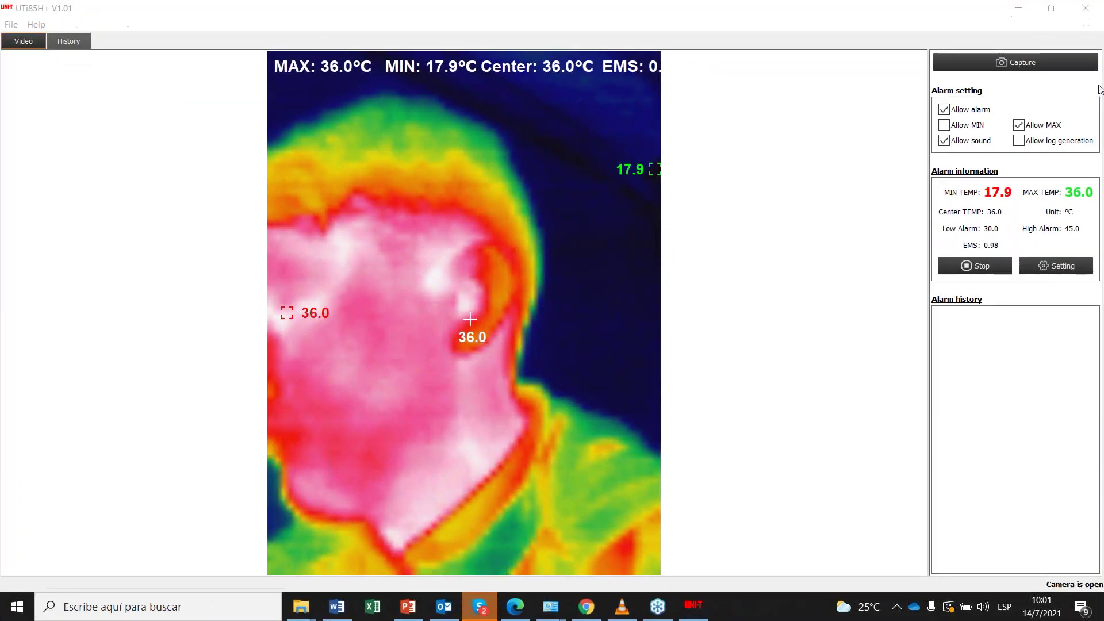
left_click(1051, 265)
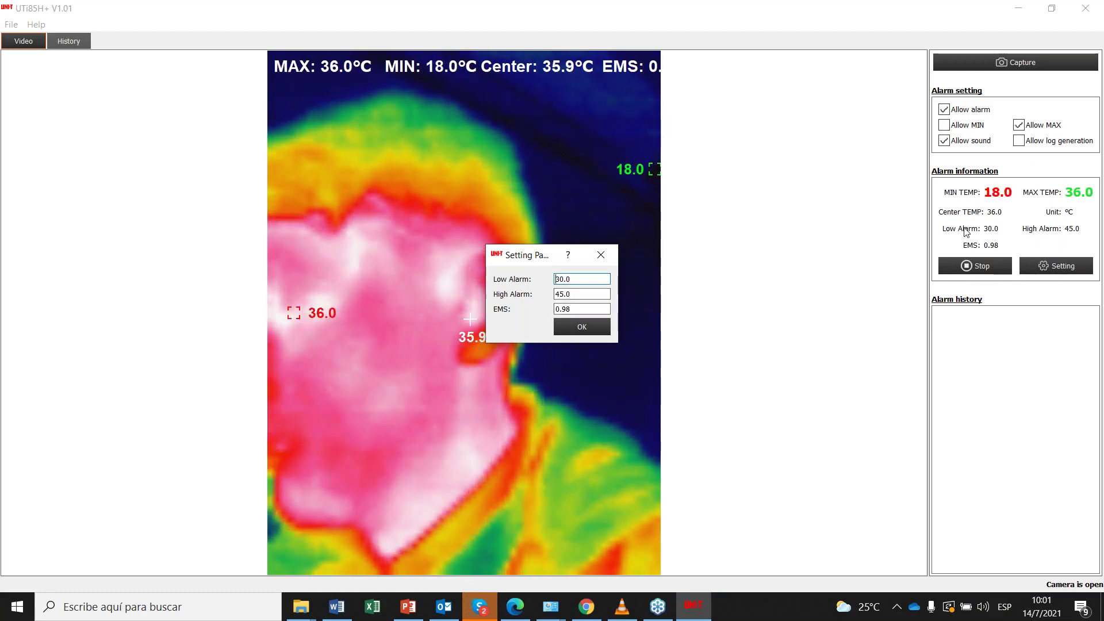
left_click_drag(518, 260, 597, 255)
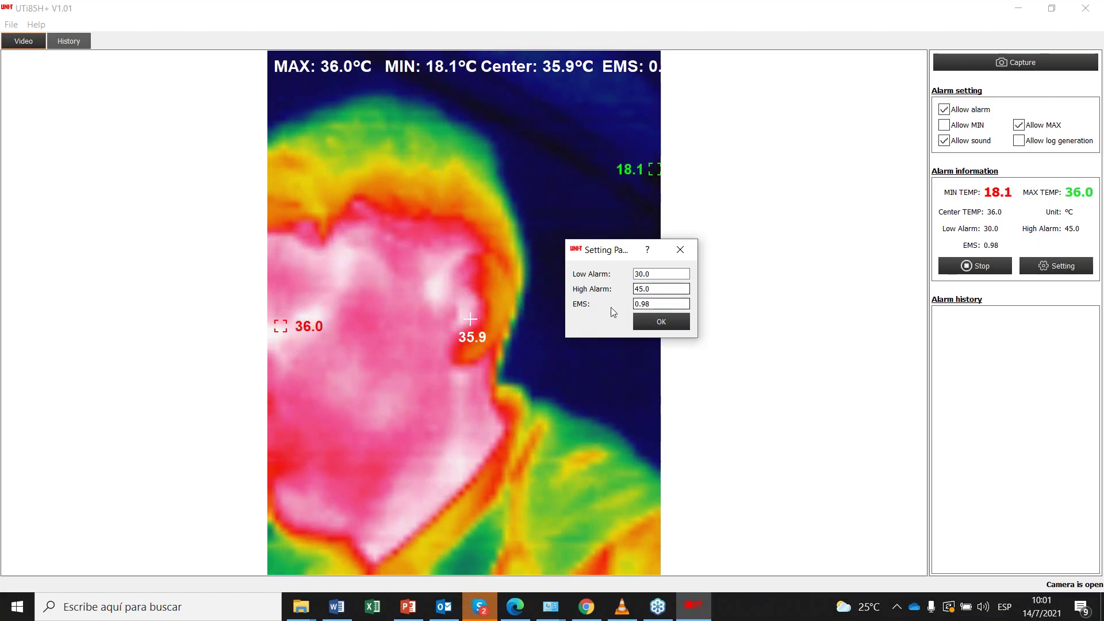
left_click(647, 305)
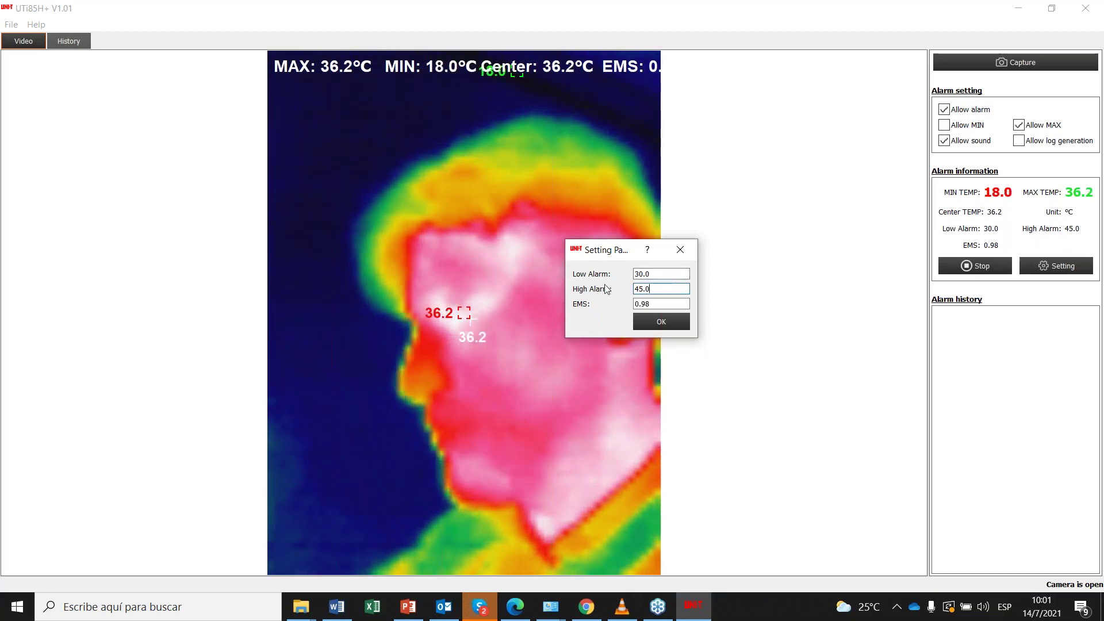
left_click(661, 289)
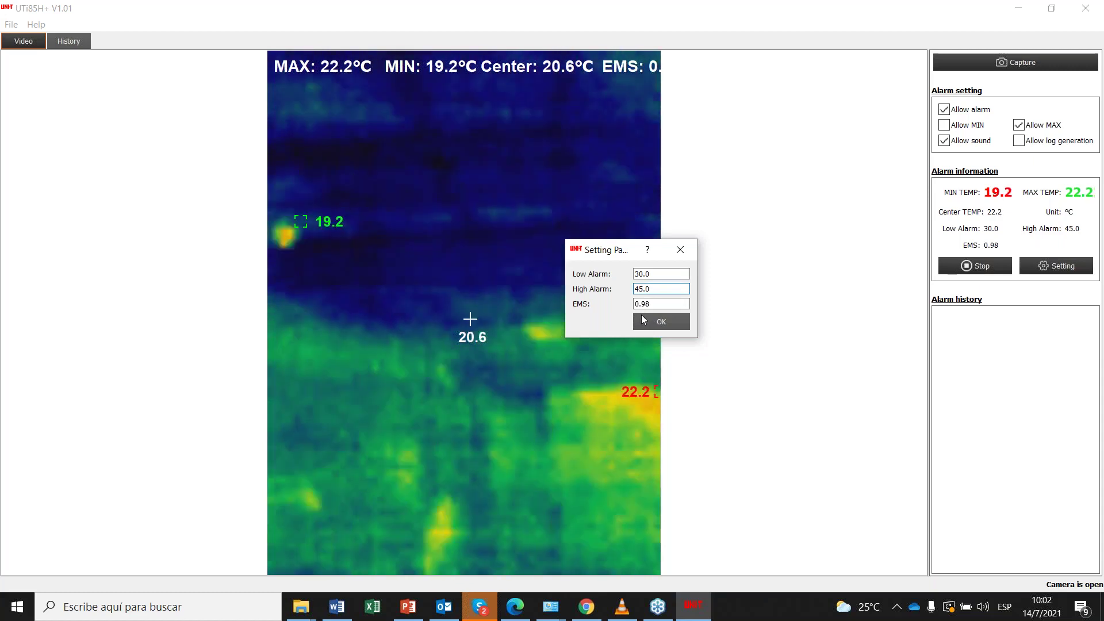
left_click(680, 250)
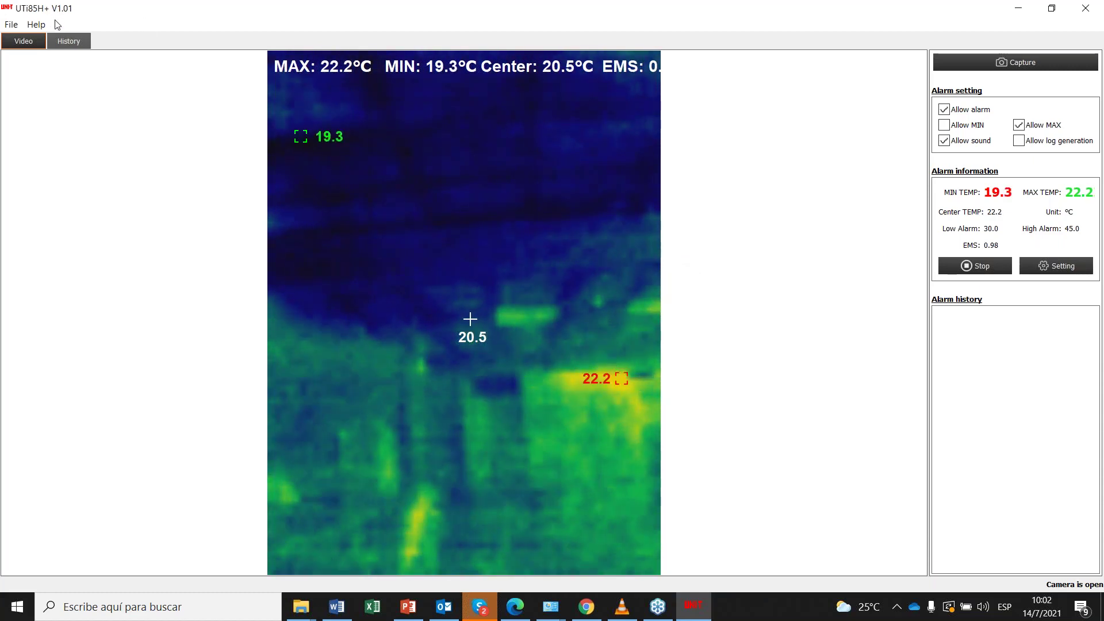
- Examine the alarm history view, compare it with the live thermal video, and return to the video
left_click(60, 38)
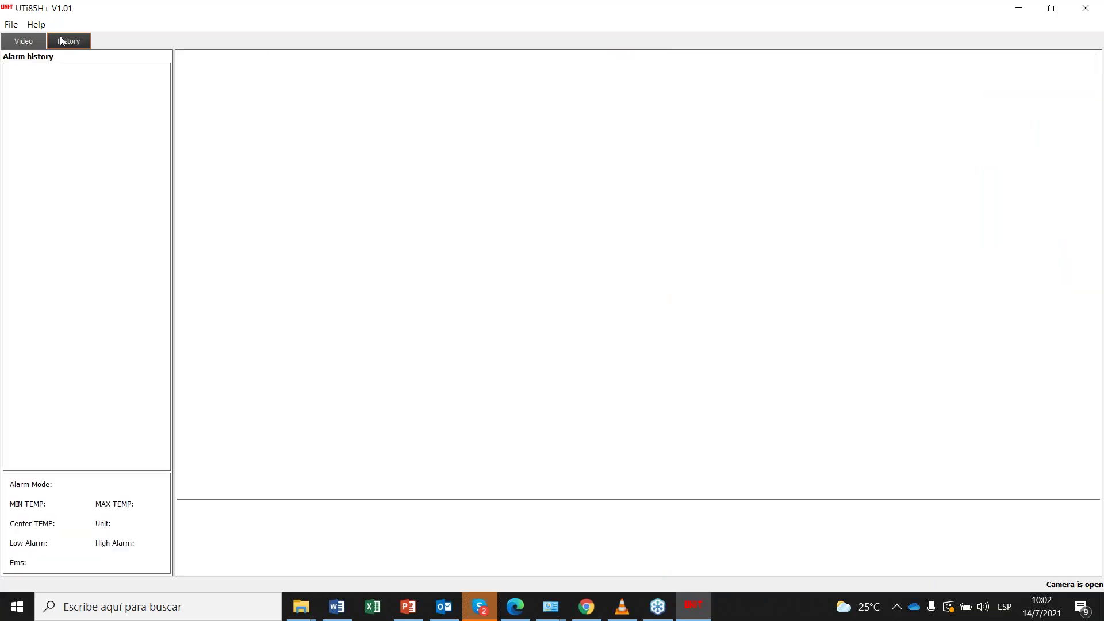
left_click(28, 40)
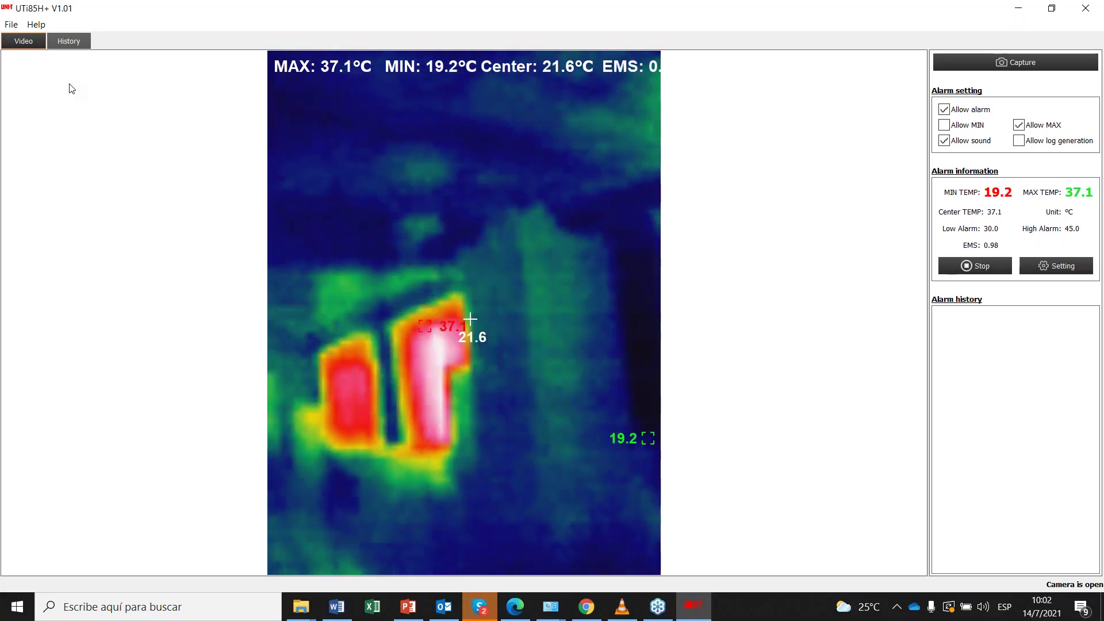
left_click(80, 40)
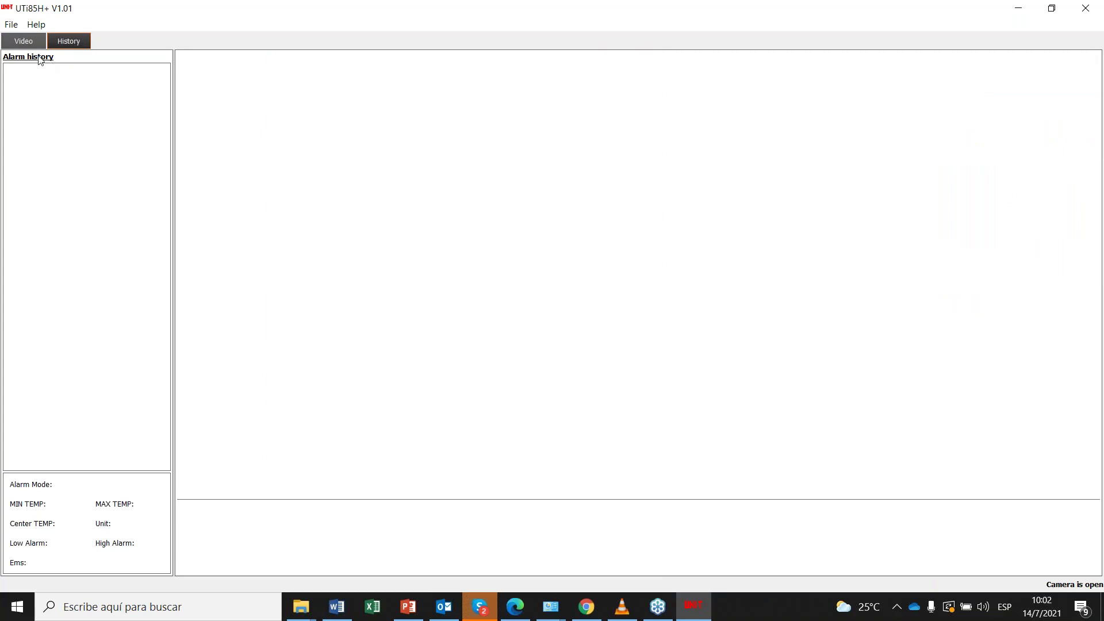
left_click(24, 40)
left_click(81, 42)
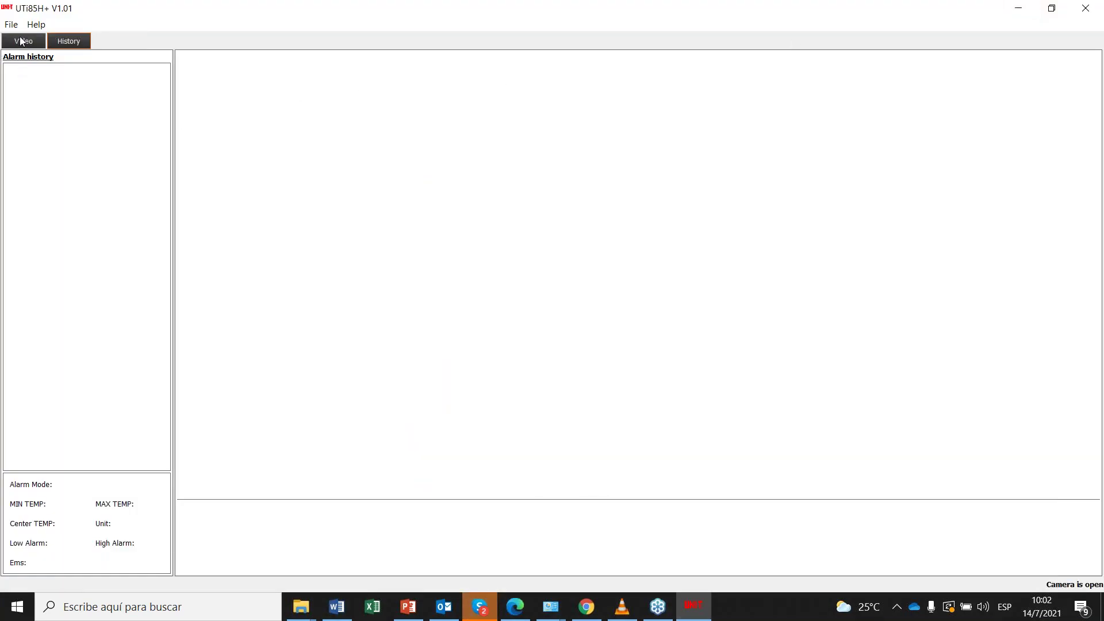
left_click(21, 41)
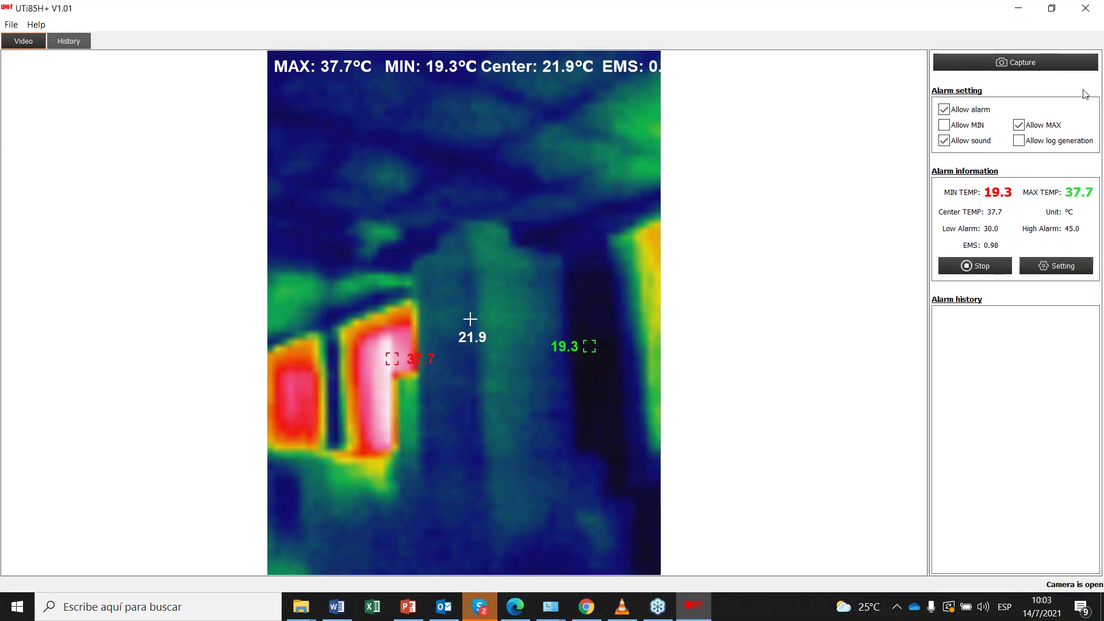
left_click(8, 26)
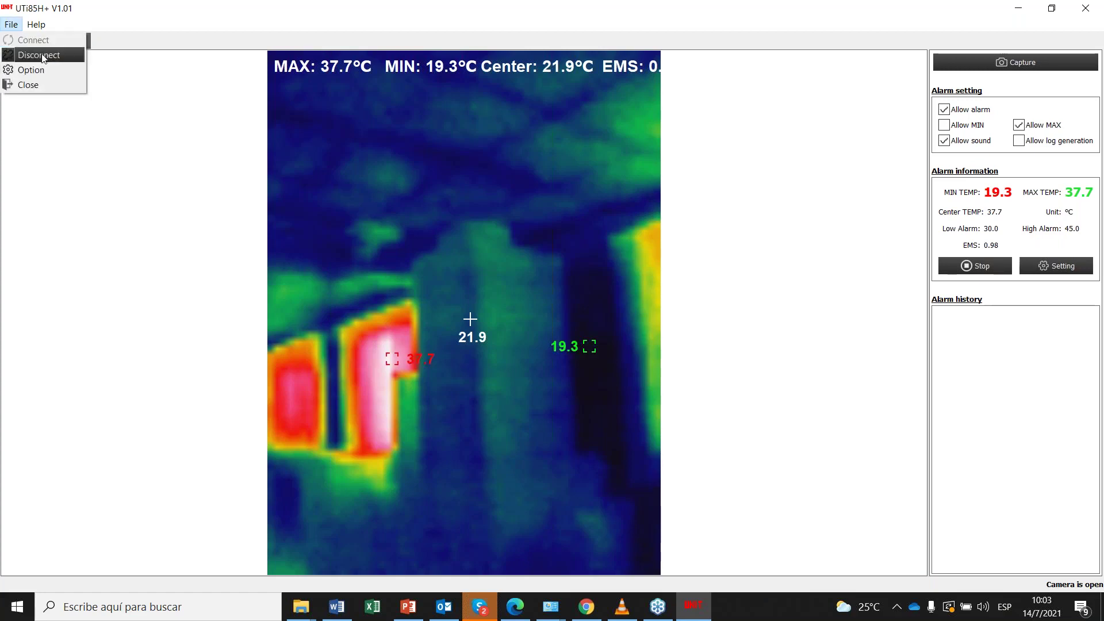
left_click(388, 191)
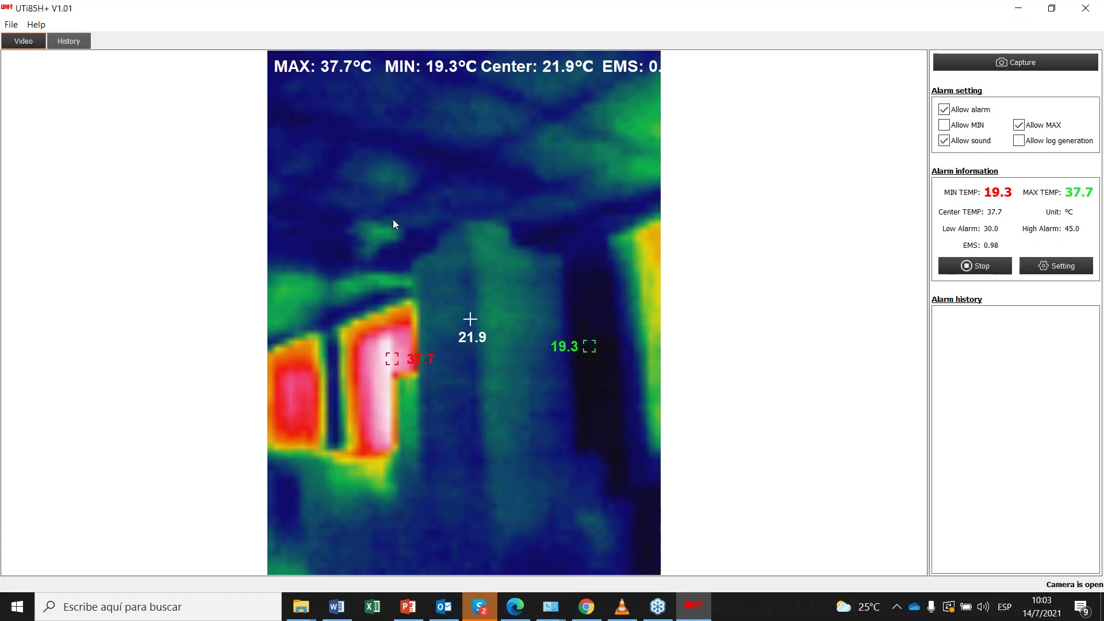
left_click(70, 46)
left_click(26, 44)
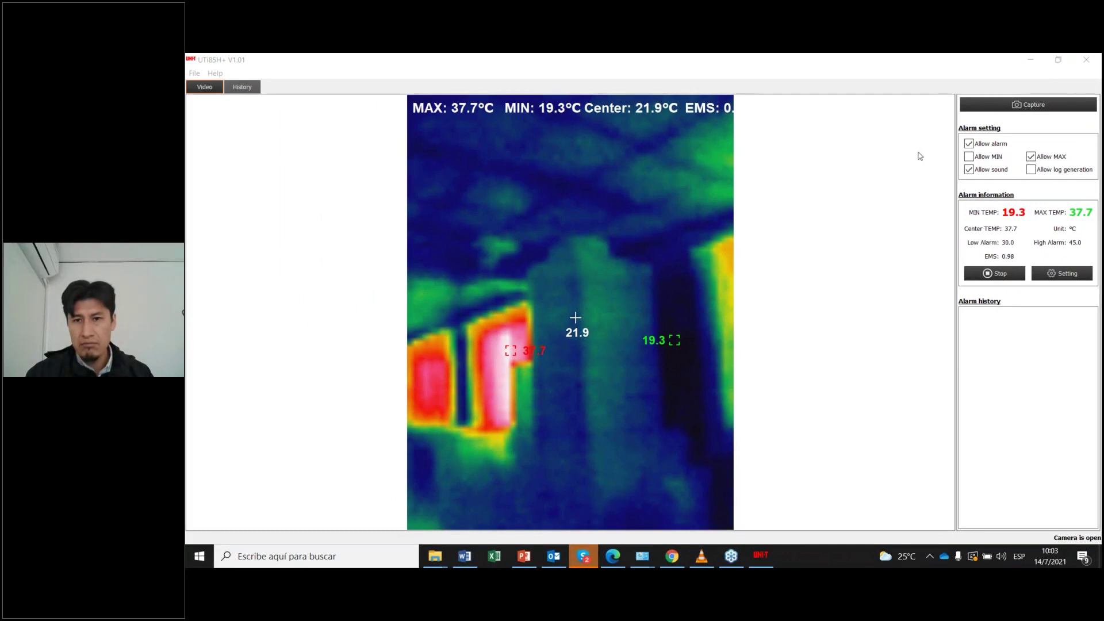
left_click(1030, 60)
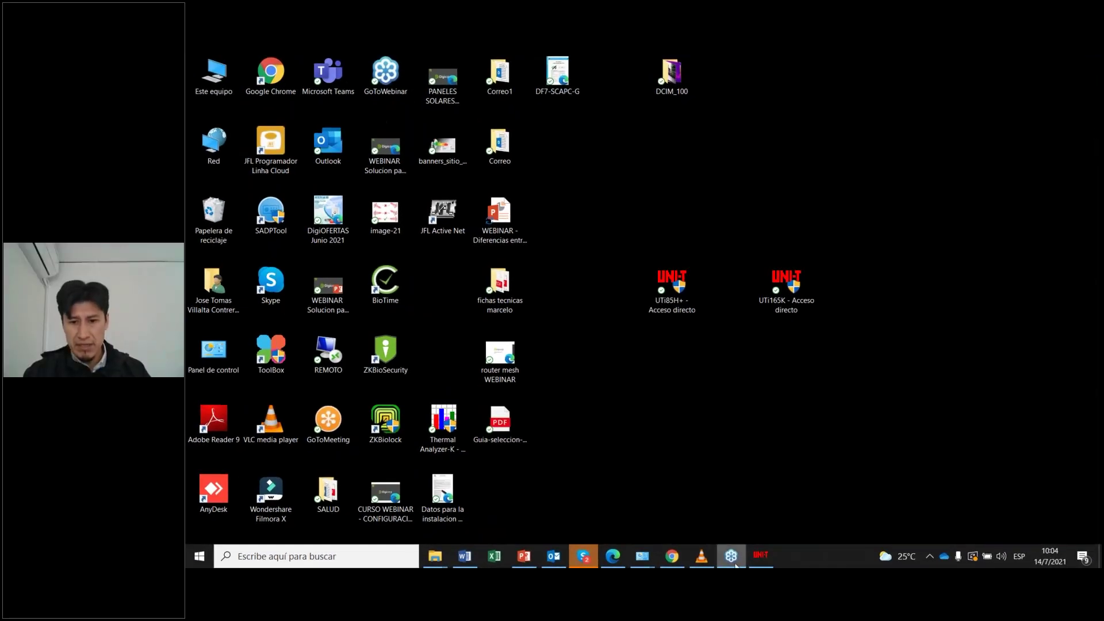
left_click(764, 557)
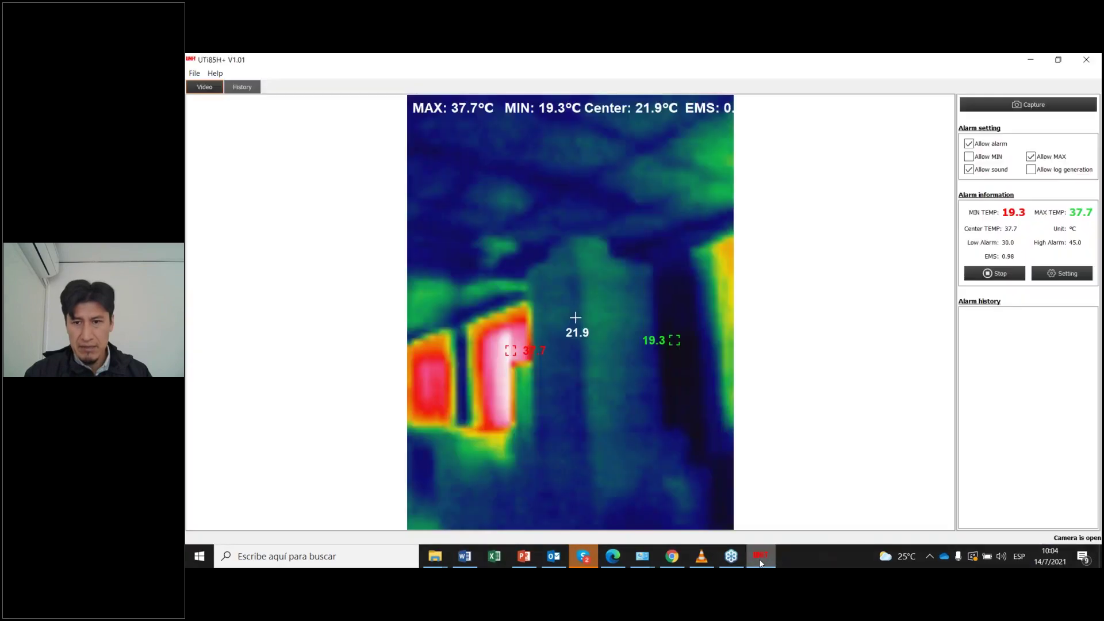
left_click(761, 556)
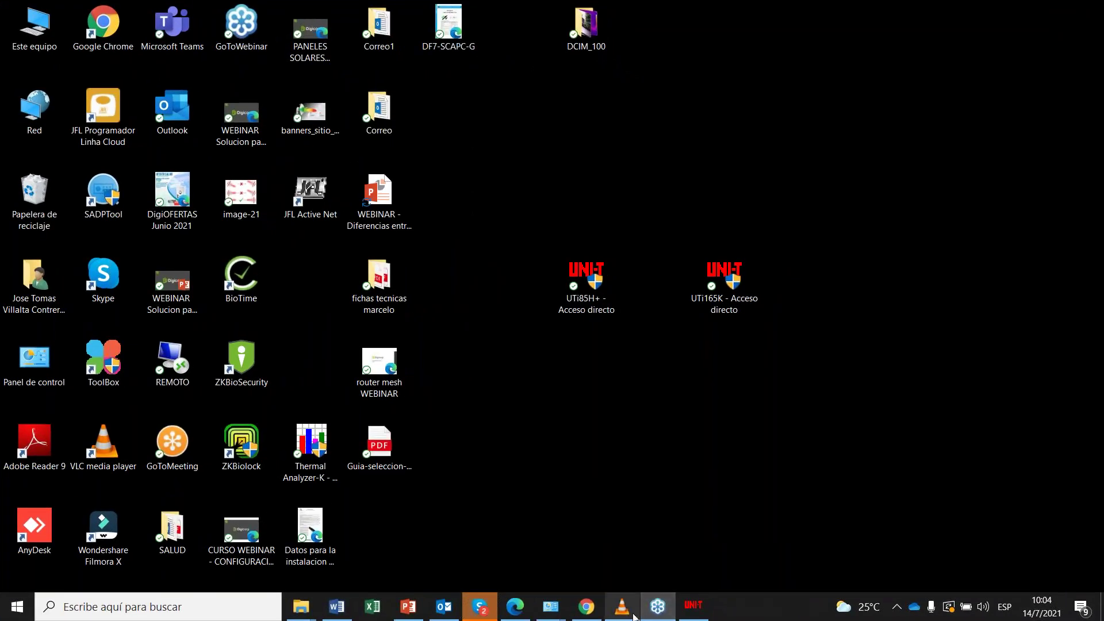
- Switch back to UTi85H+, browse the thermal images stored on drive D:, and open img20210628_171317.bmp in the viewer
left_click(686, 609)
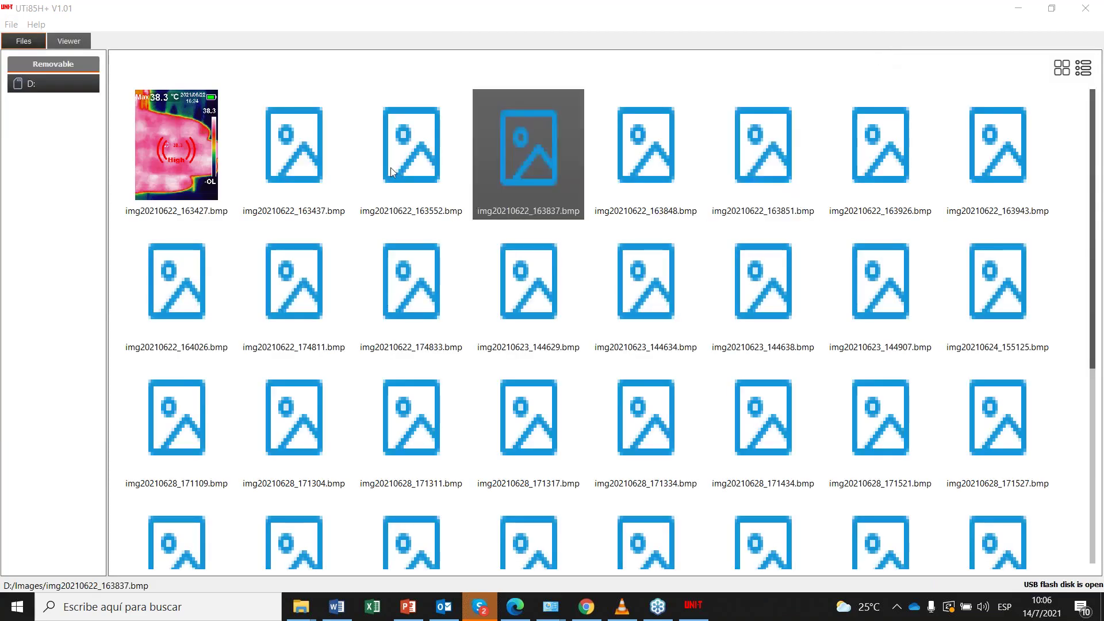
scroll(459, 190, "down", 5)
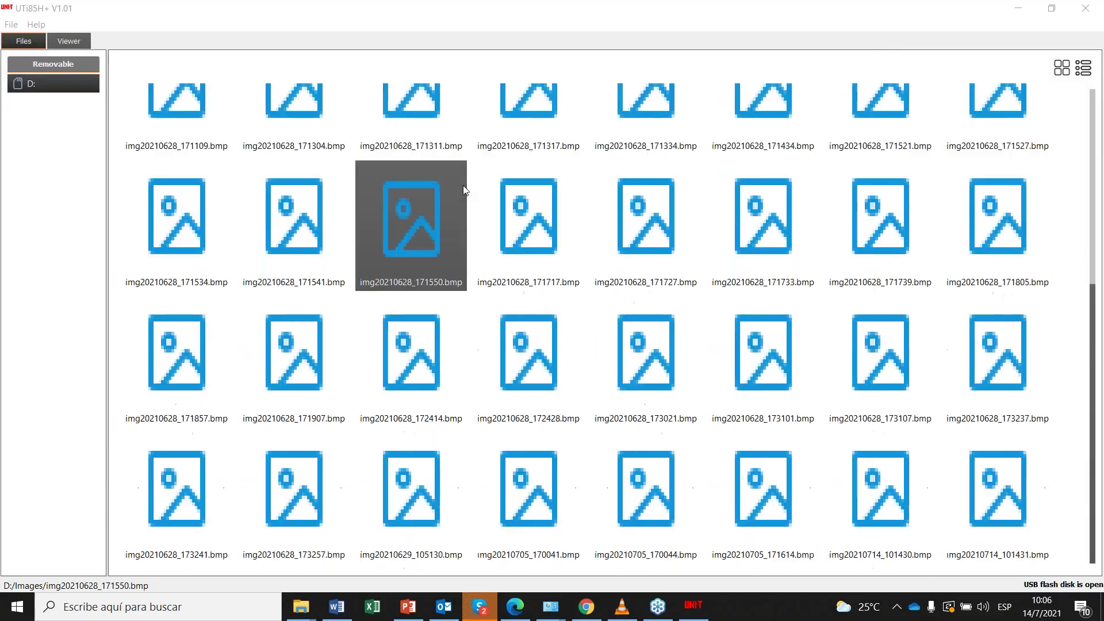
scroll(461, 182, "up", 5)
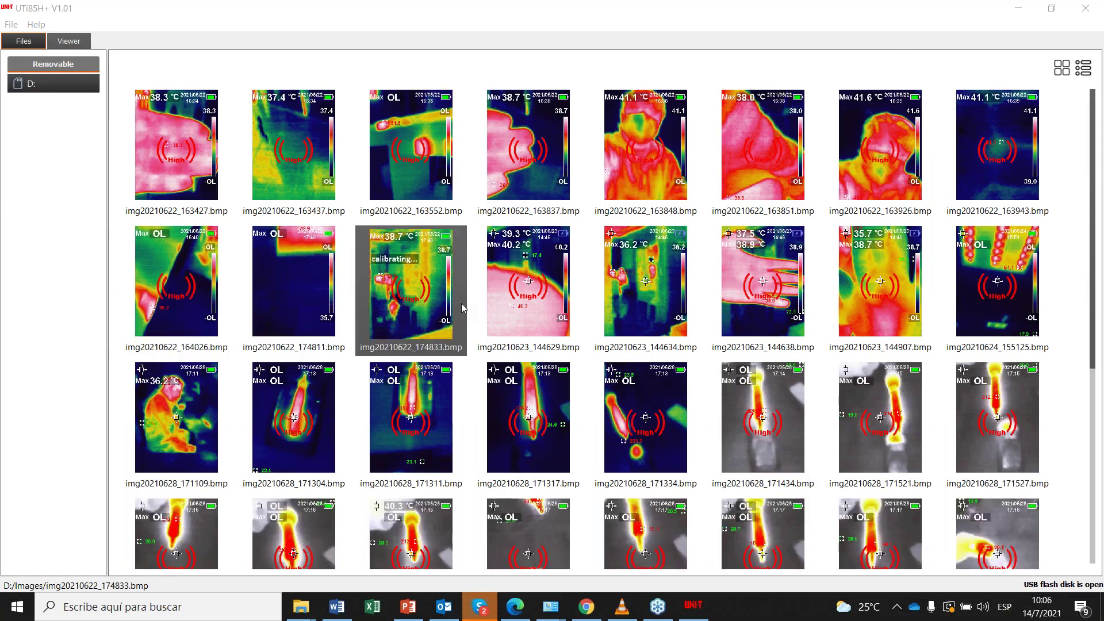
scroll(461, 302, "down", 5)
scroll(472, 318, "up", 5)
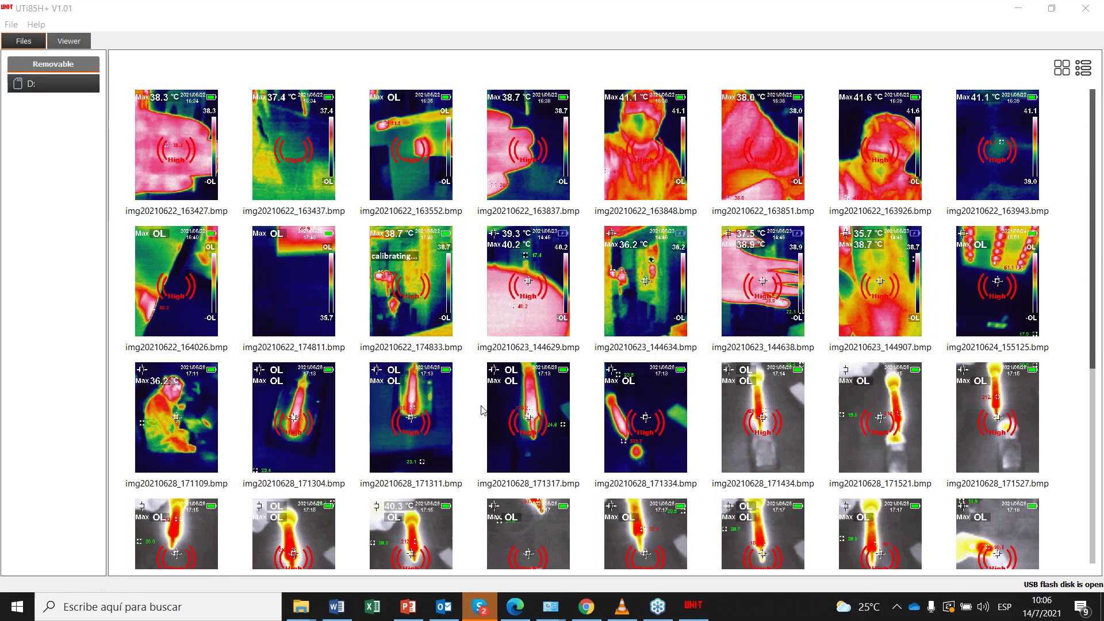
double_click(521, 429)
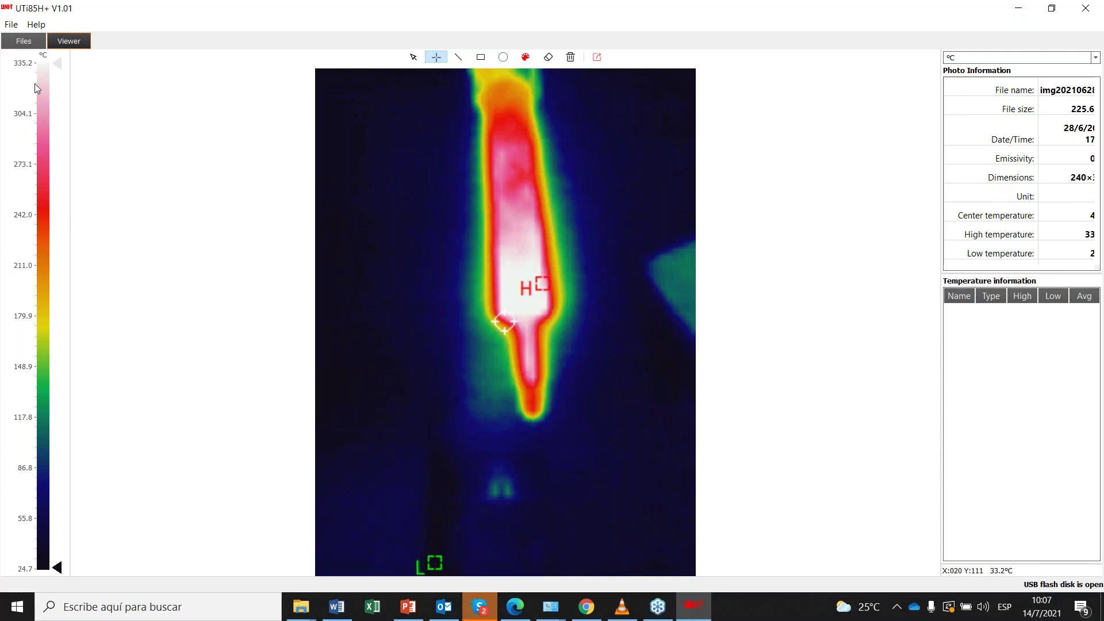
- Place two dot temperature measurements on the hot object, one beside the H marker and one near its upper end
left_click(520, 301)
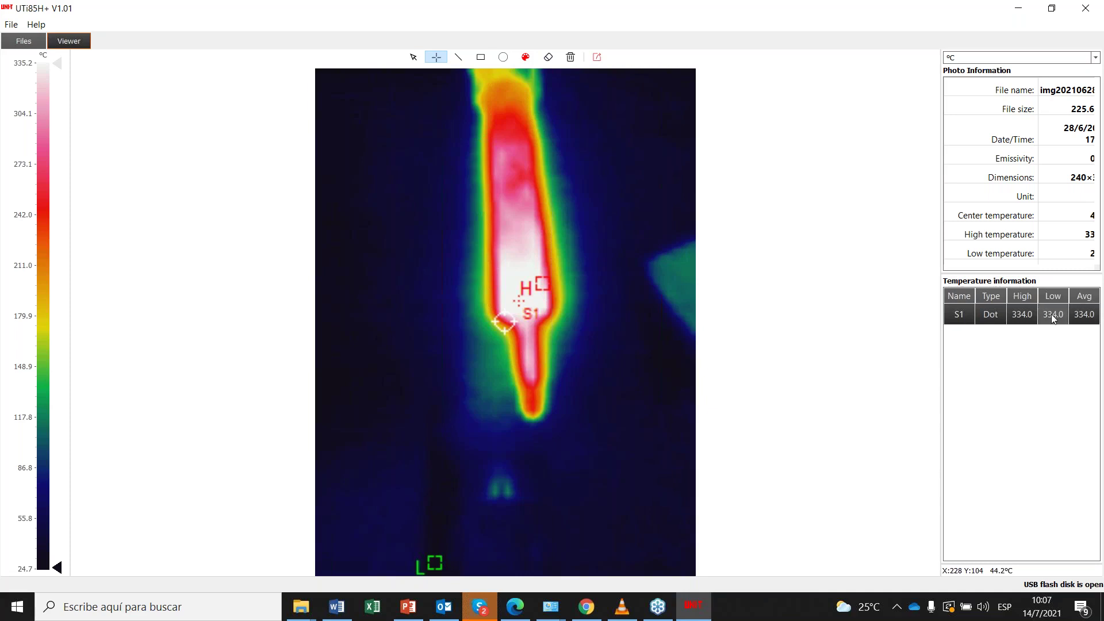
left_click(510, 124)
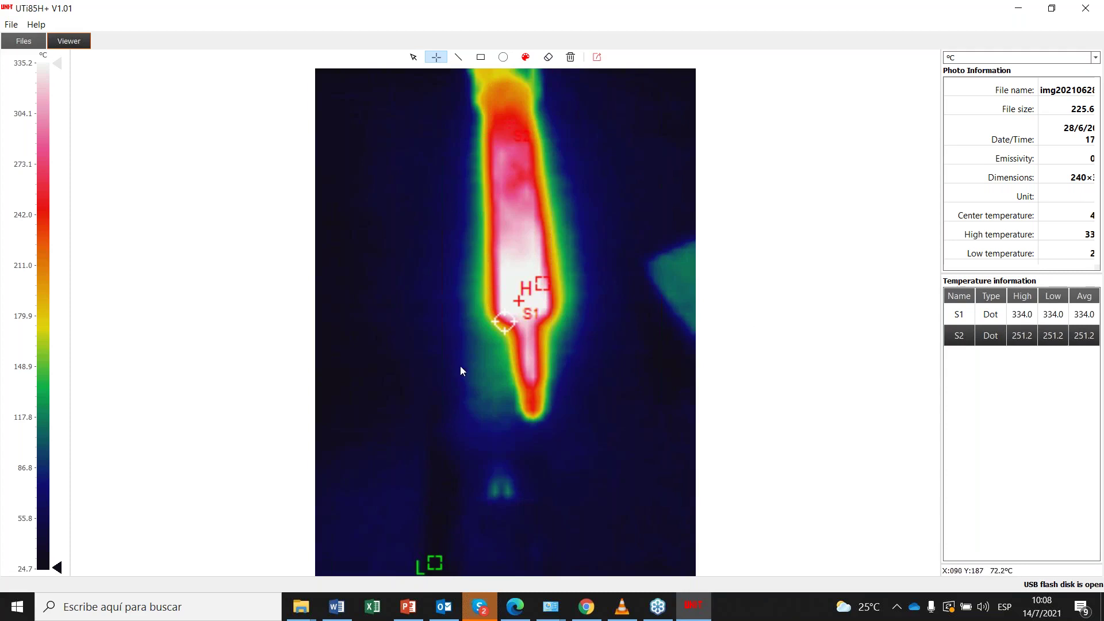
- Place thirteen dot temperature measurements around the hot object and across the dark background, plus one on the object just above the H marker
left_click(487, 367)
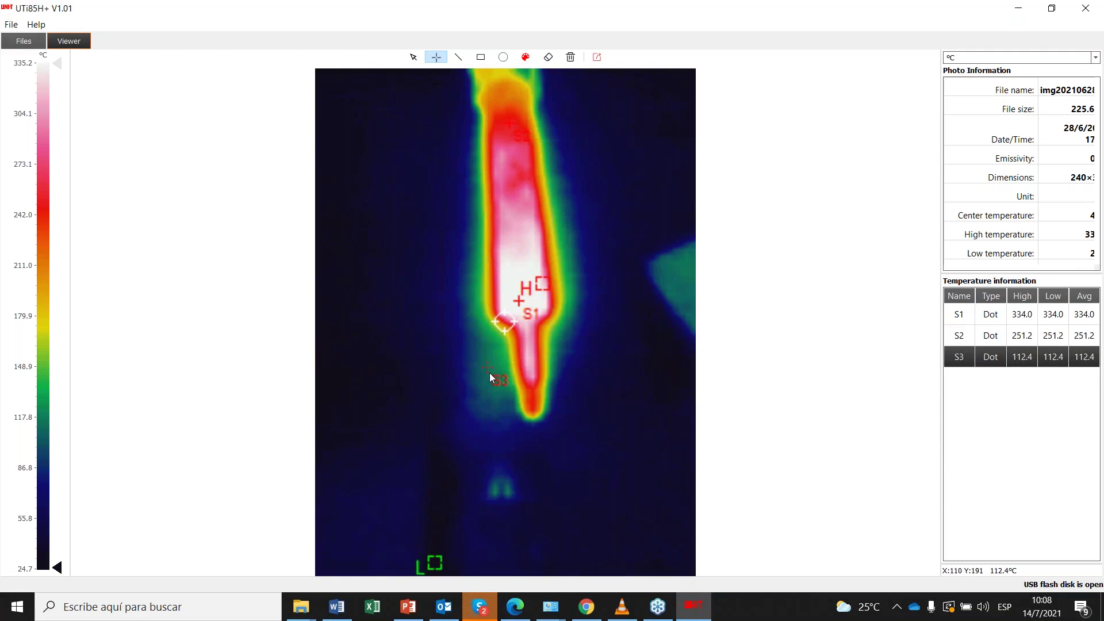
left_click(587, 353)
left_click(490, 442)
left_click(363, 485)
left_click(367, 324)
left_click(662, 155)
left_click(641, 462)
left_click(425, 167)
left_click(429, 309)
left_click(387, 235)
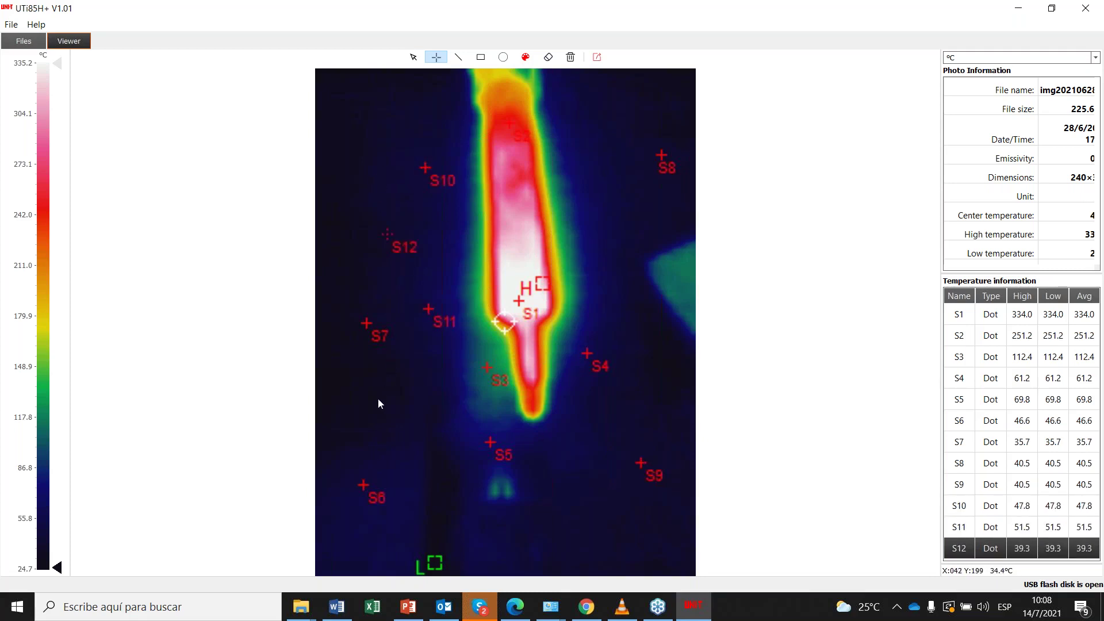
left_click(378, 398)
left_click(619, 288)
left_click(604, 164)
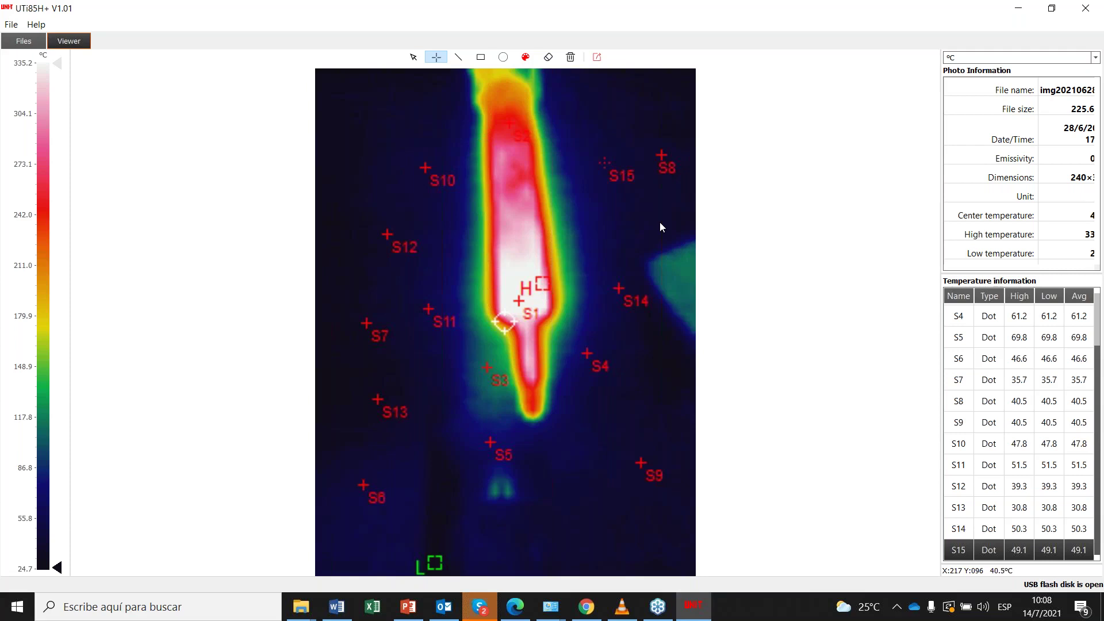
left_click(534, 272)
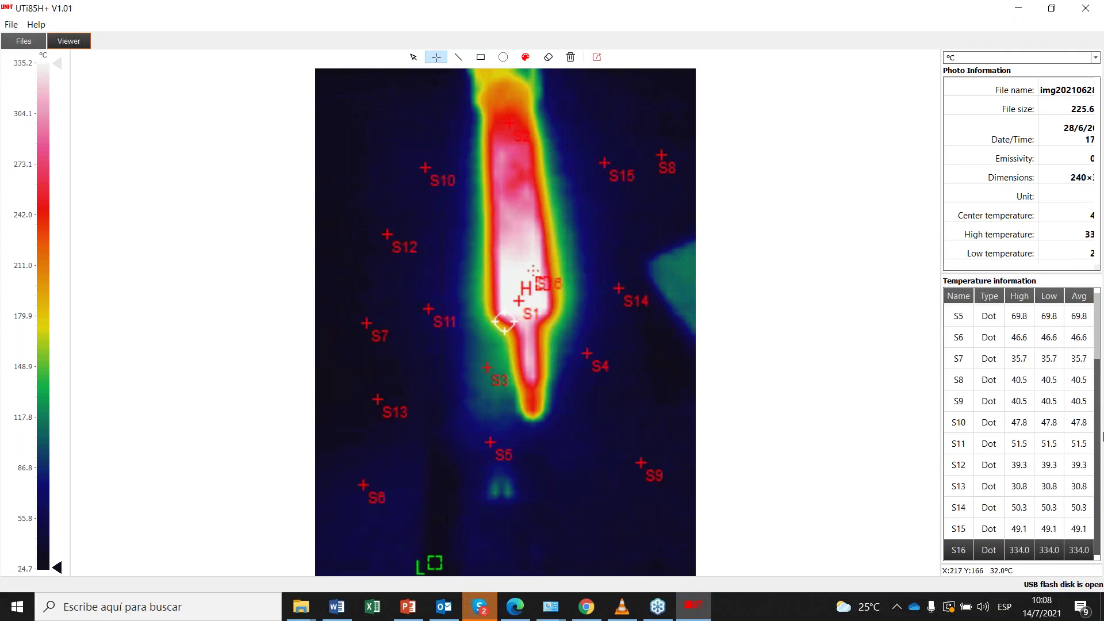
- Examine the temperature readings of dots S6 to S16 in the measurement list, matching each to its point on the image
left_click(1080, 344)
left_click(1079, 358)
left_click(1079, 401)
left_click(1079, 423)
left_click(1079, 443)
left_click(1075, 486)
left_click(1076, 508)
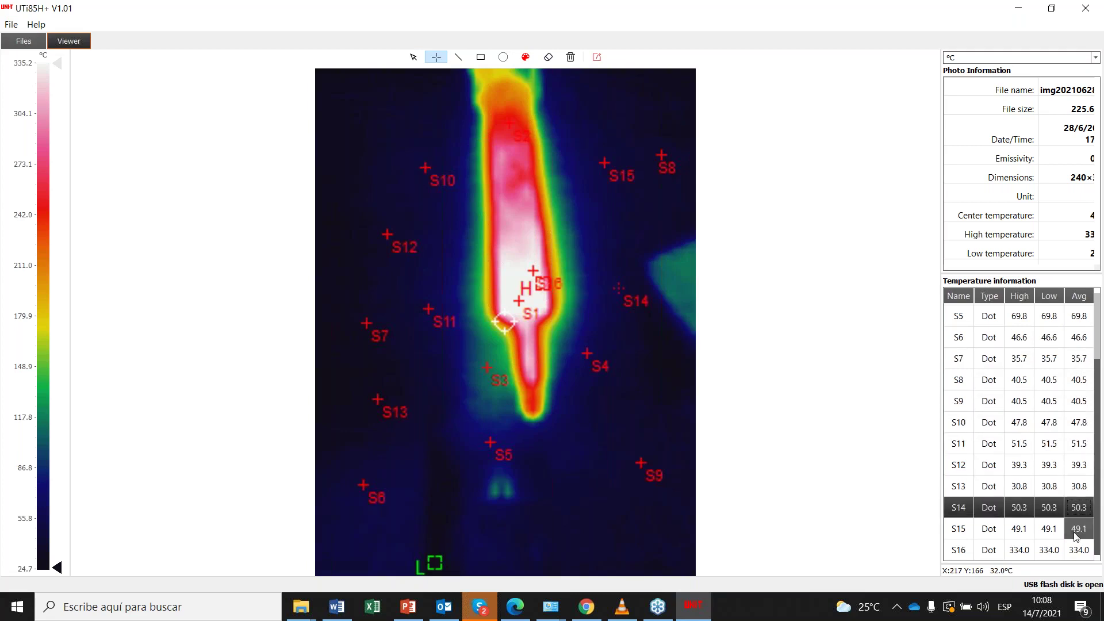
left_click(1077, 529)
left_click(1075, 551)
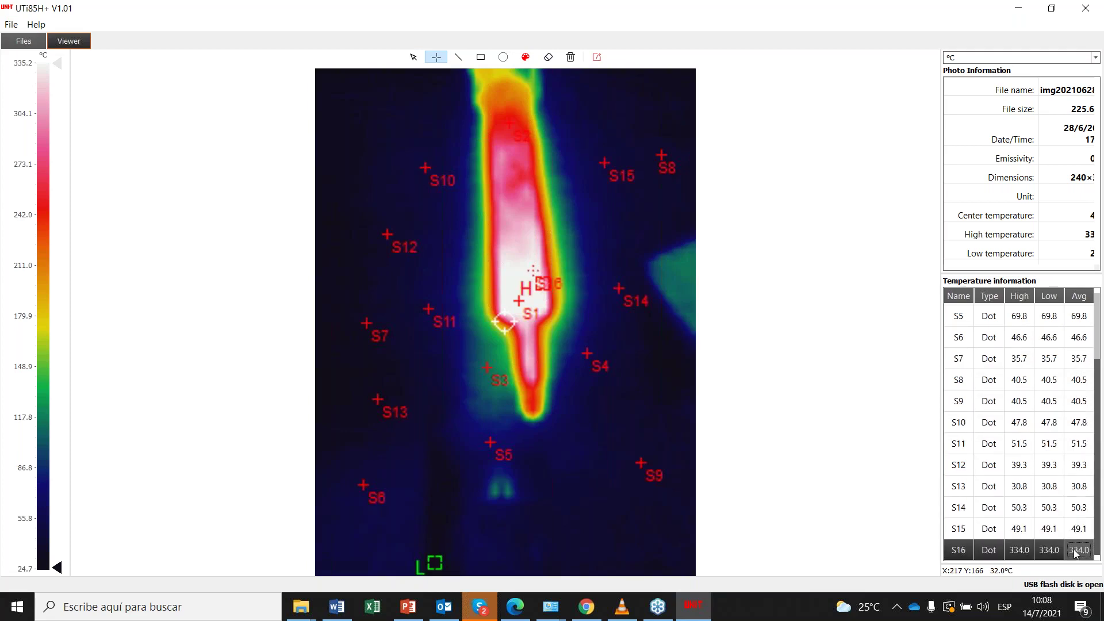
left_click(1074, 443)
left_click(1072, 404)
left_click(1075, 379)
left_click(1077, 358)
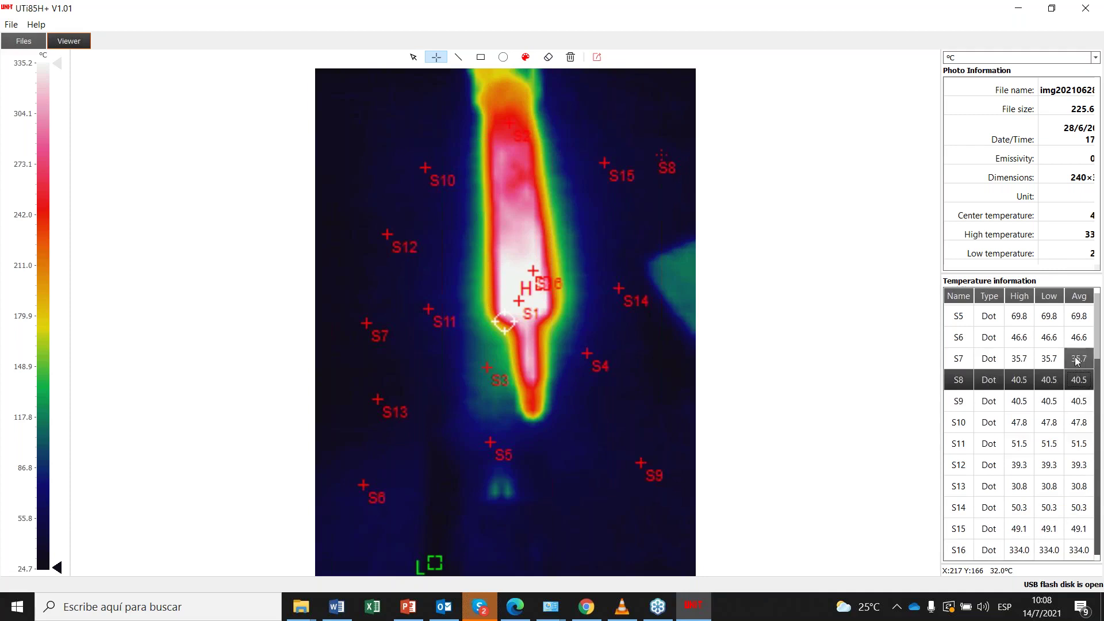
left_click(1079, 339)
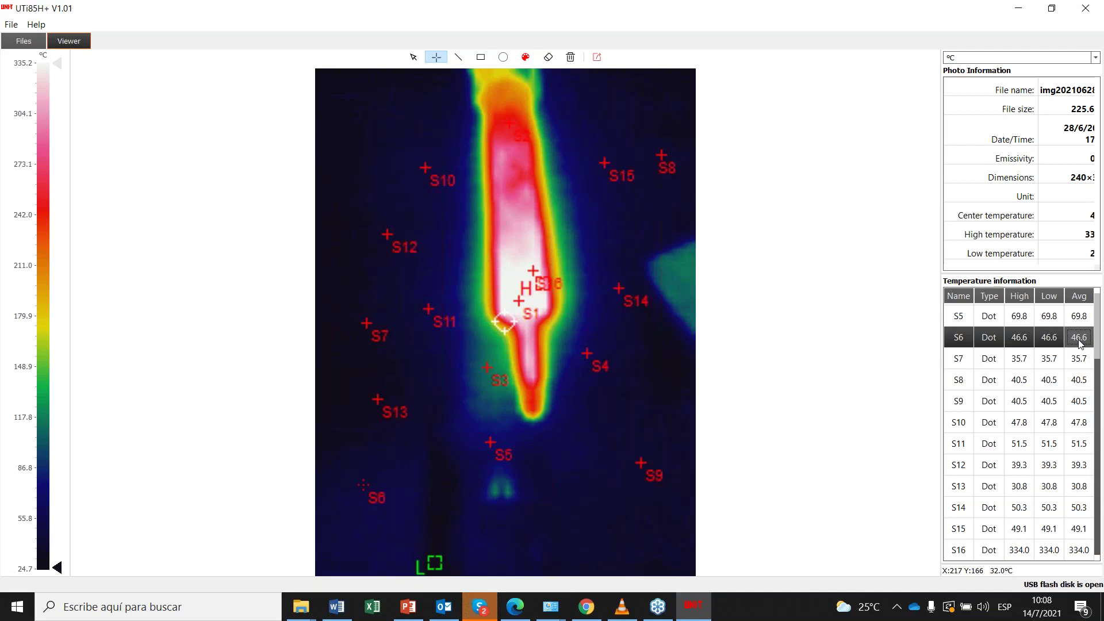
left_click(1091, 444)
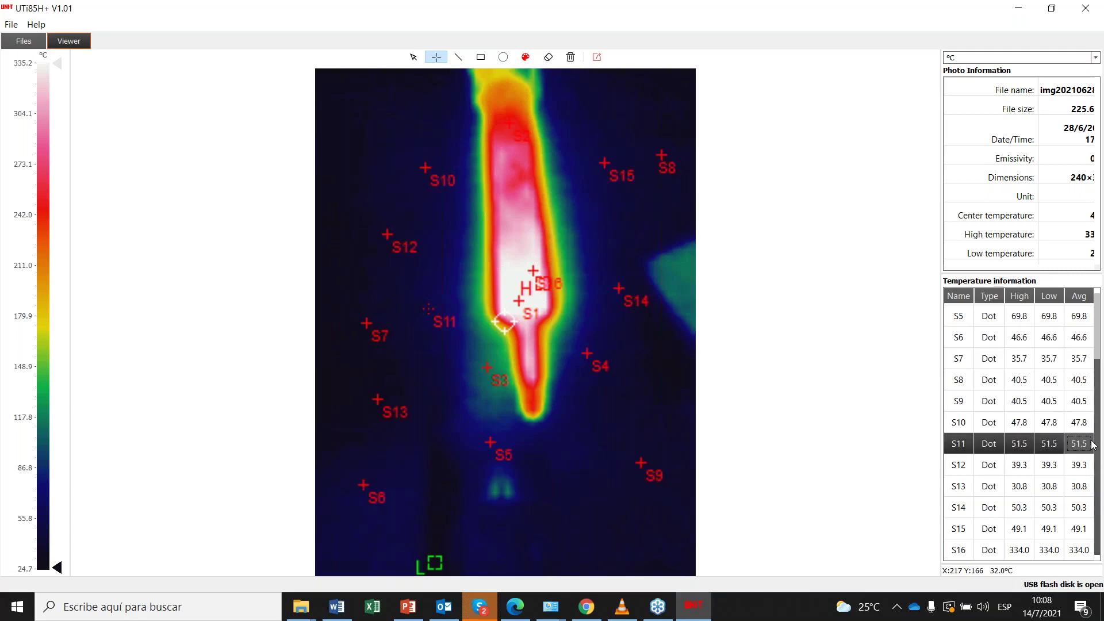
left_click(1077, 408)
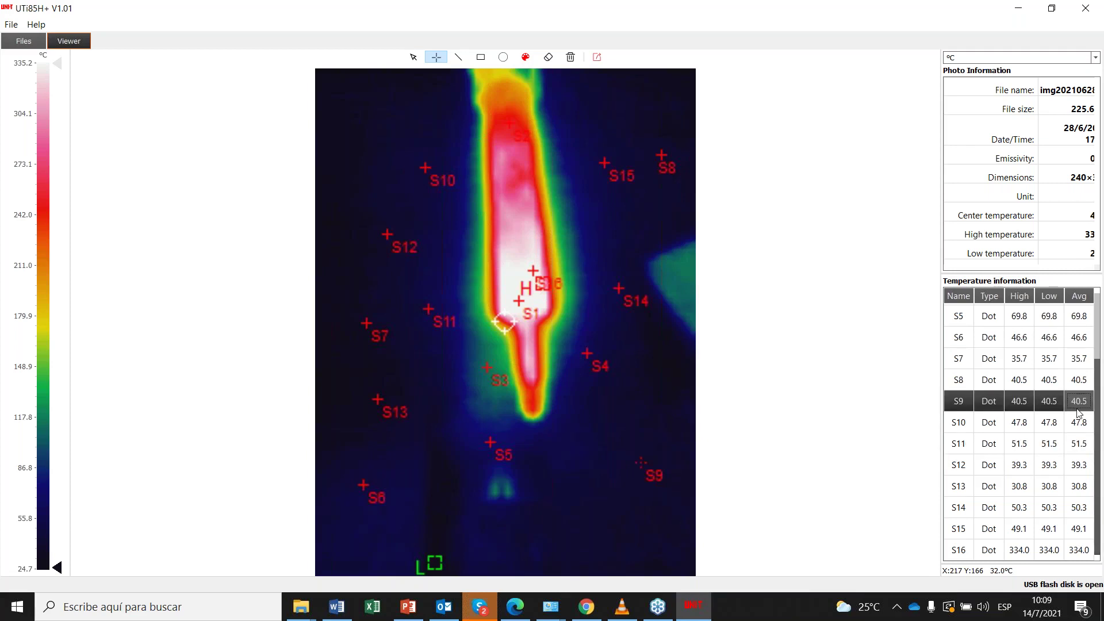
left_click(1086, 465)
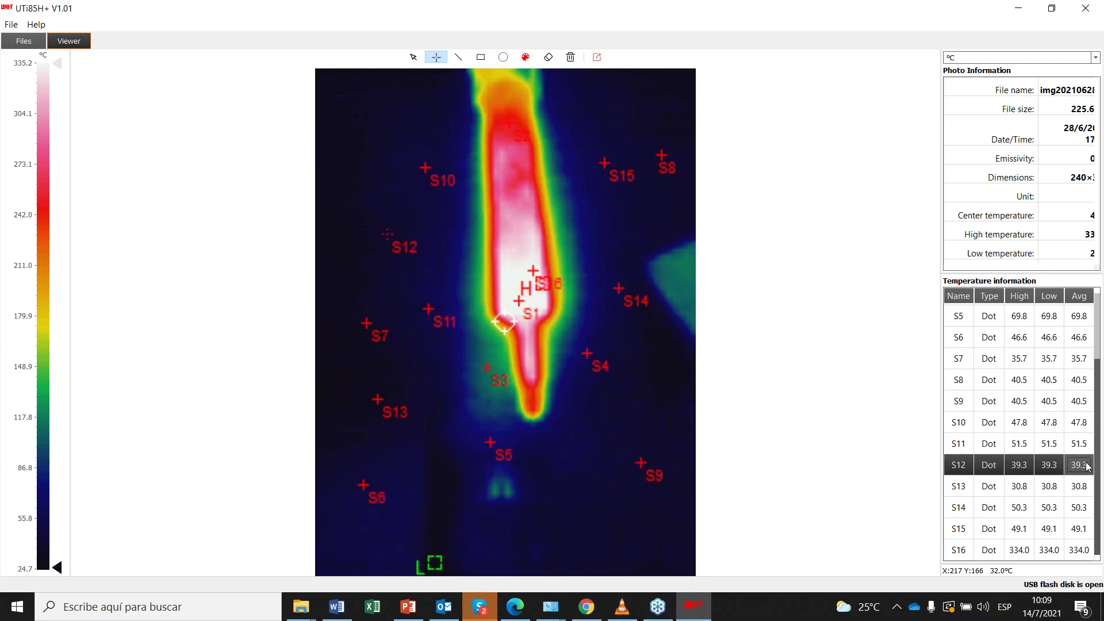
- Place two more dot temperature measurements on the hottest area, close beside the H marker
left_click(512, 287)
left_click(508, 301)
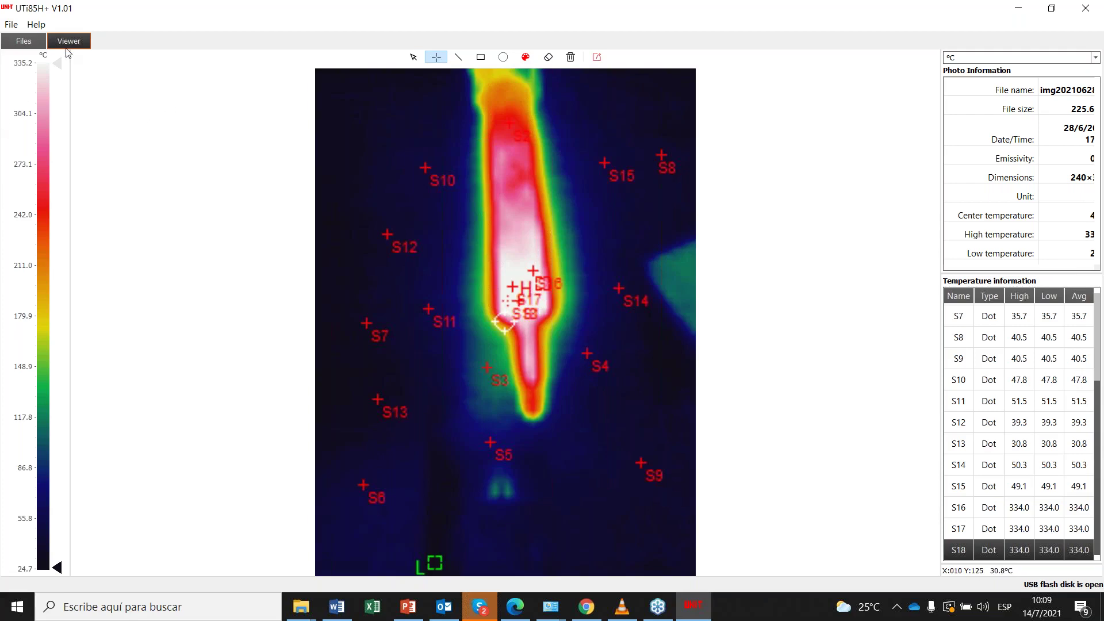
- Browse the stored thermal images on drive D:, selecting img20210705_171614.bmp, img20210622_163427.bmp and img20210628_171304.bmp in turn
left_click(20, 40)
scroll(696, 457, "down", 5)
scroll(691, 451, "up", 5)
scroll(691, 451, "down", 5)
left_click(742, 482)
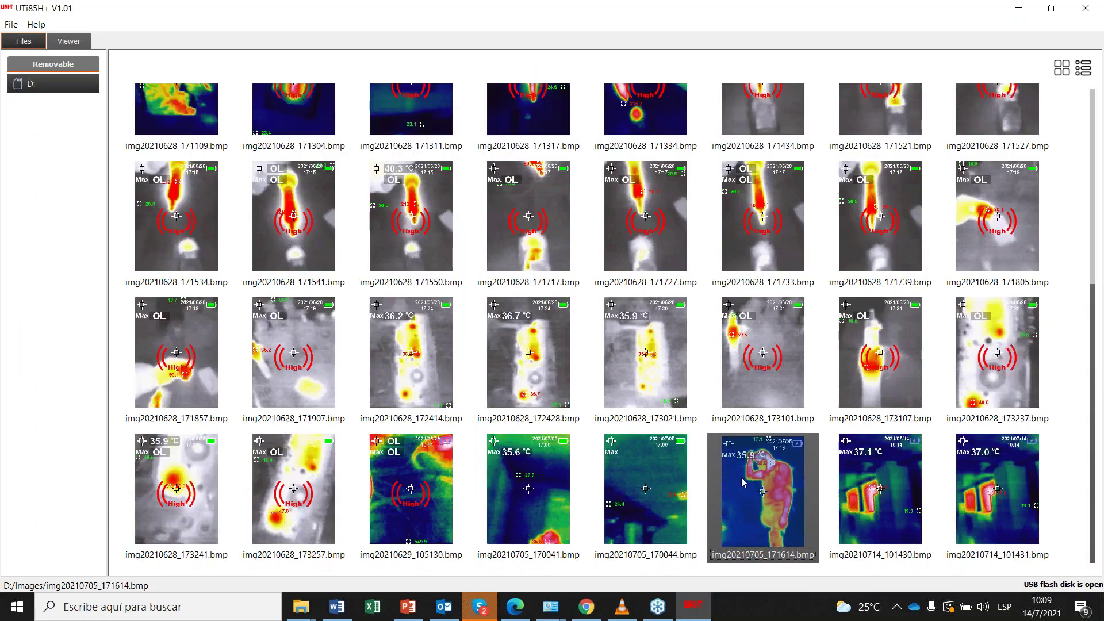
scroll(198, 144, "up", 5)
left_click(197, 144)
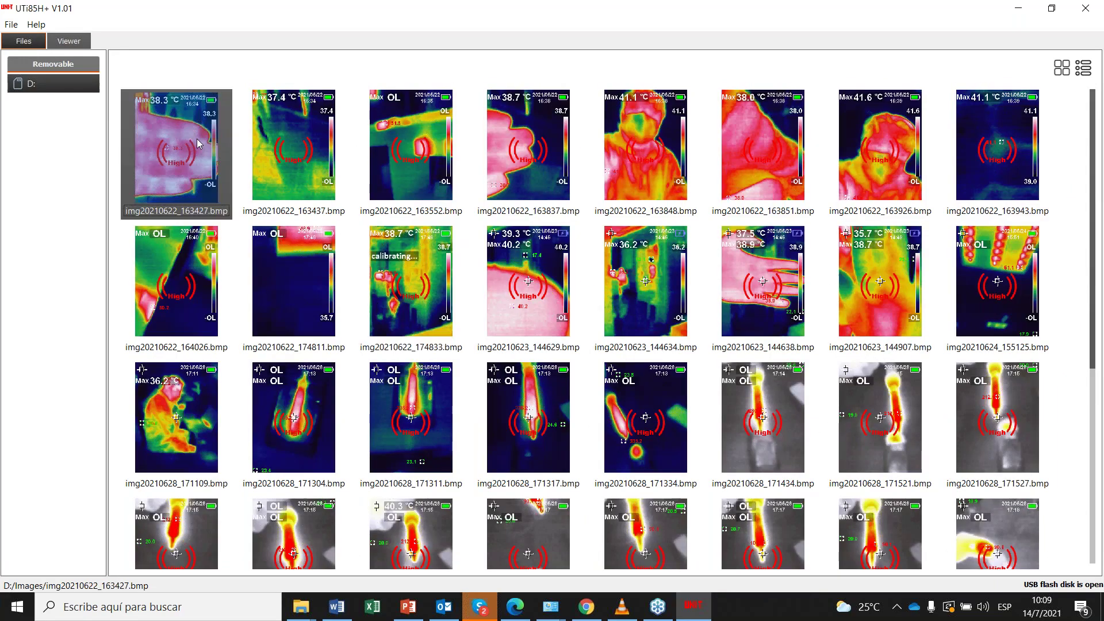
left_click(282, 424)
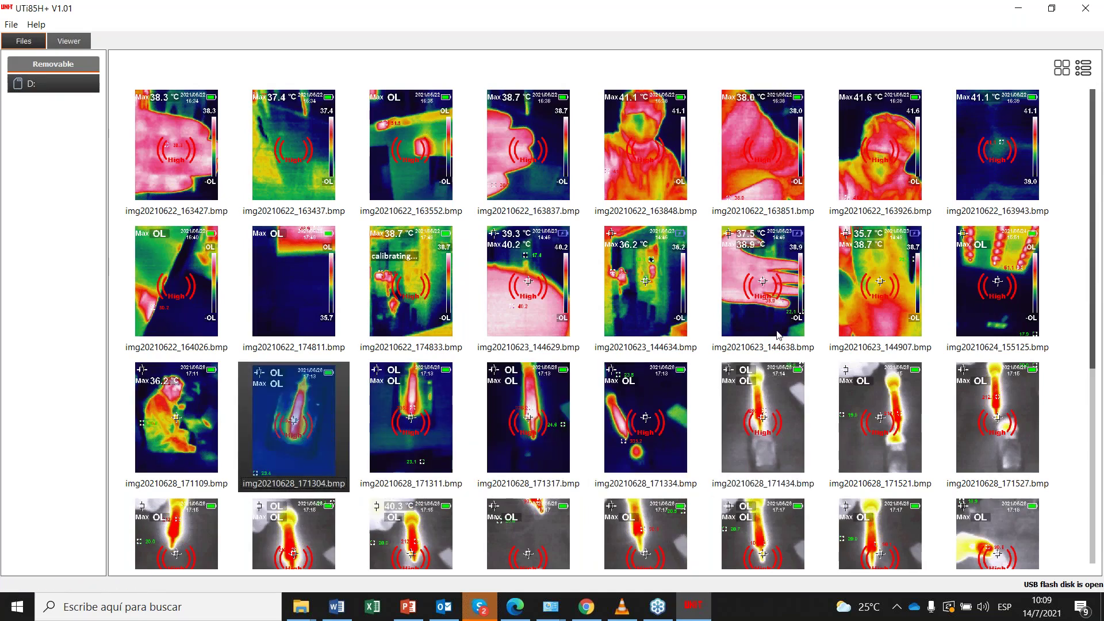
- Switch from UTi85H+ to the Windows desktop
key("super+d")
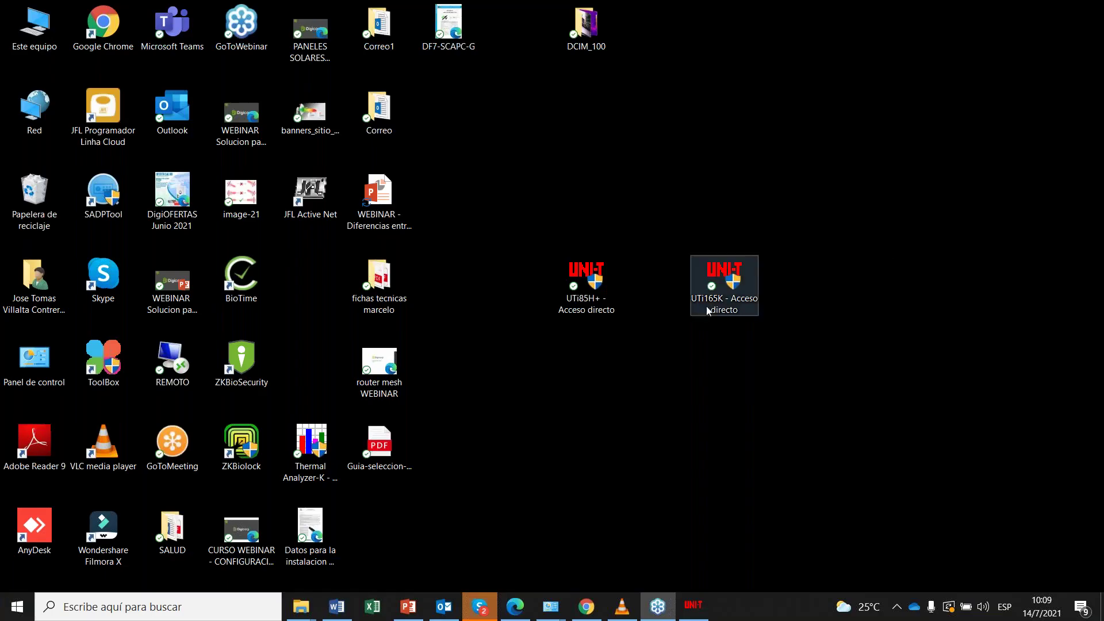